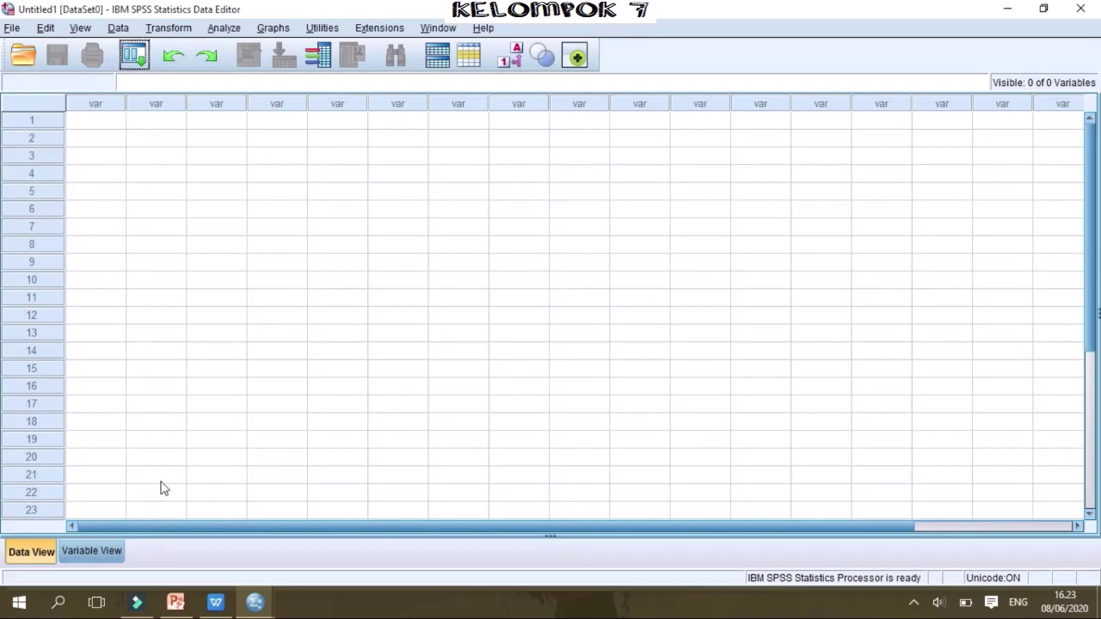
# Show the dataset's variable definitions, consult the Tabel Perlakuan slide in PowerPoint, and return to SPSS.
pyautogui.click(113, 557)
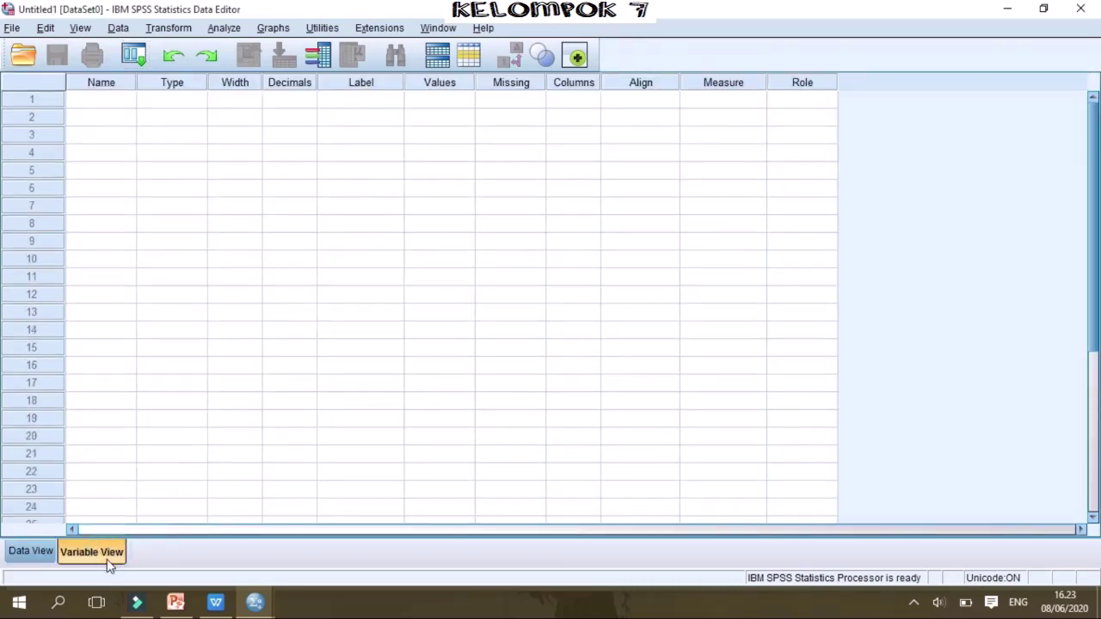
pyautogui.click(175, 602)
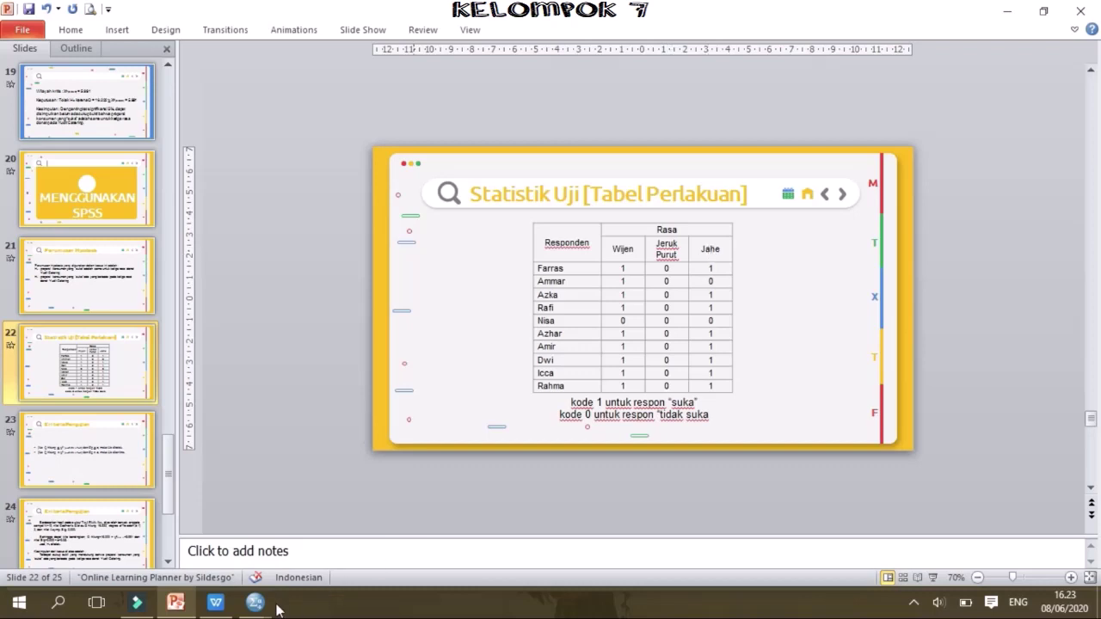
pyautogui.moveTo(258, 602)
pyautogui.click(172, 529)
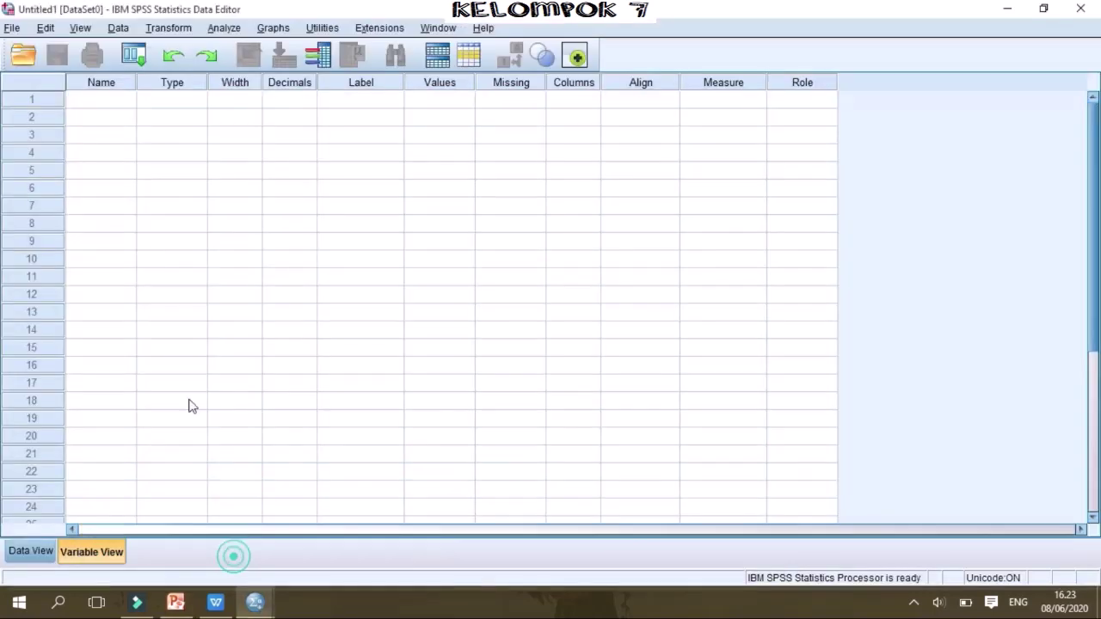
# Define the first variable as Wijen with 0 decimals and the label "Rasa Wijen".
pyautogui.click(88, 104)
pyautogui.write('Wijen')
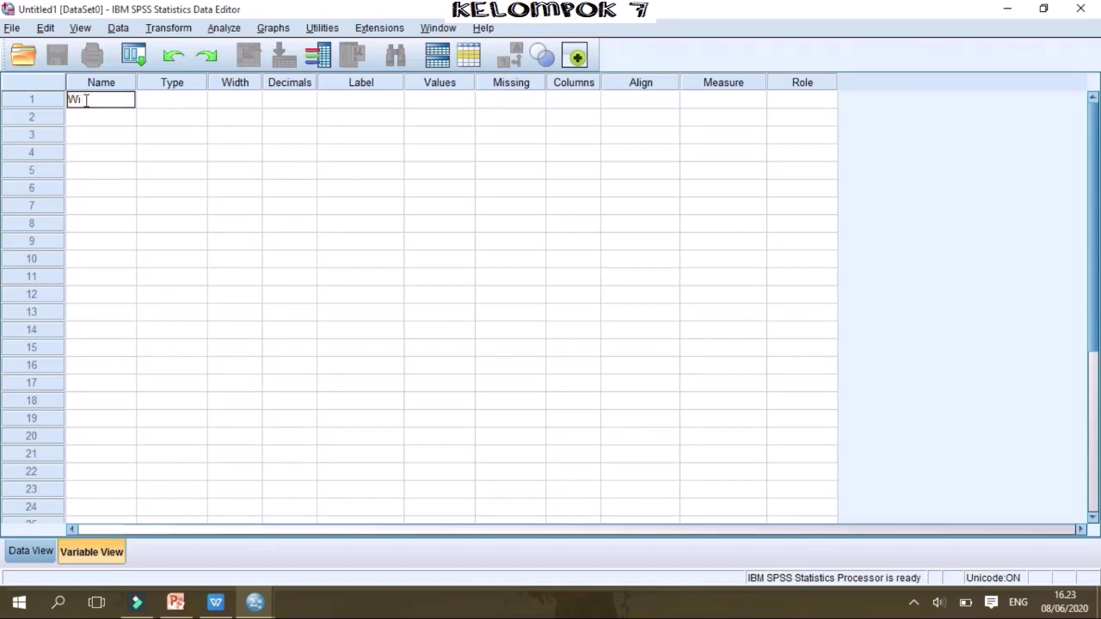
pyautogui.press('Tab')
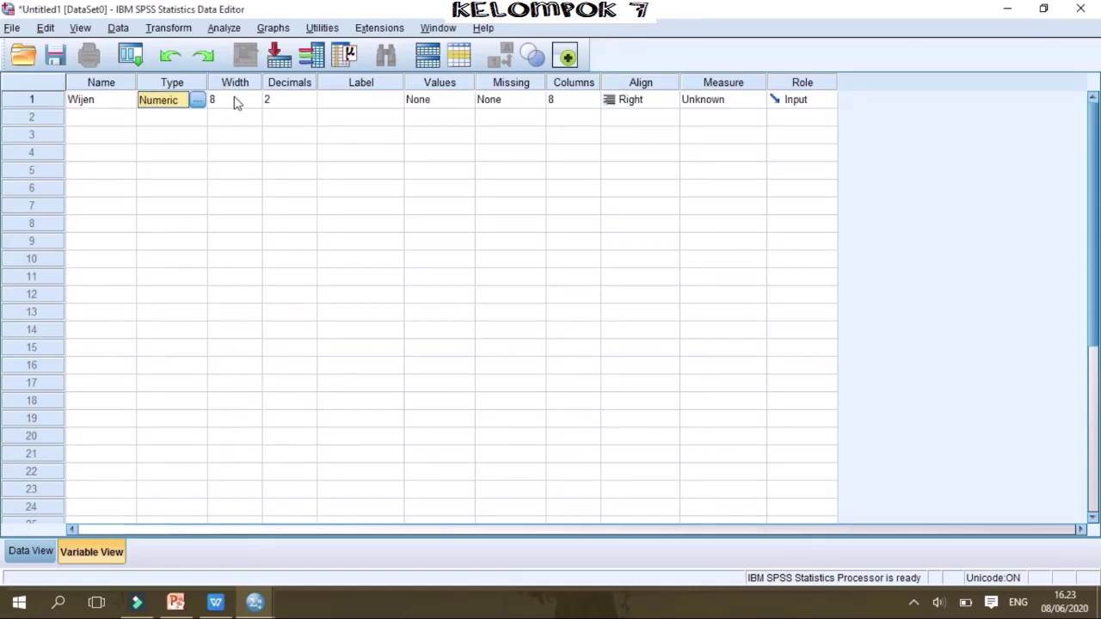
pyautogui.click(308, 105)
pyautogui.doubleClick(310, 103)
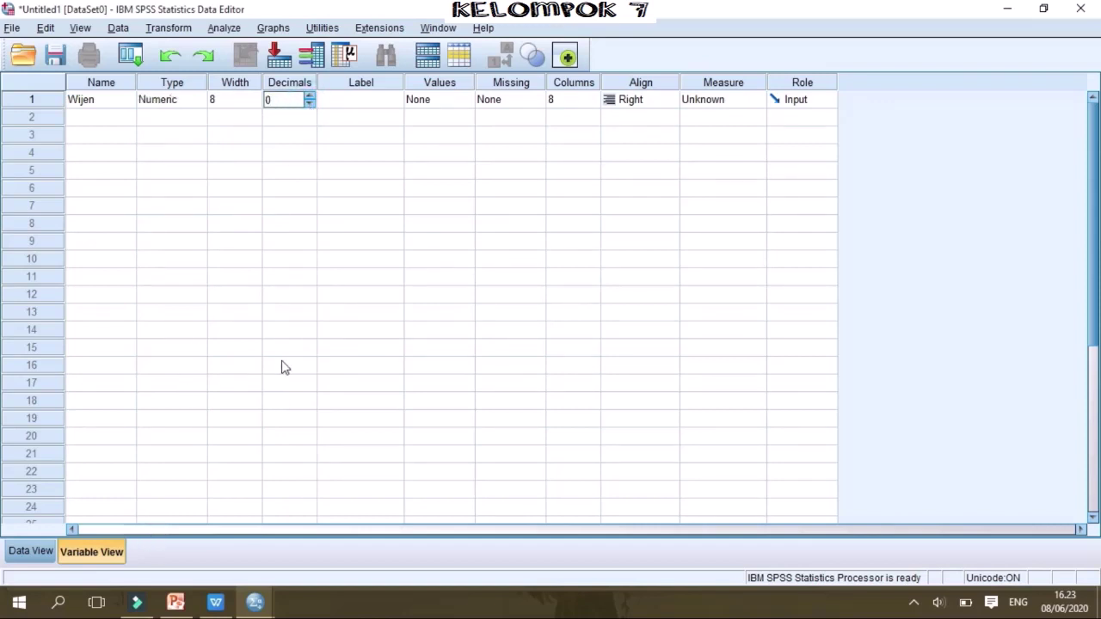
pyautogui.click(376, 106)
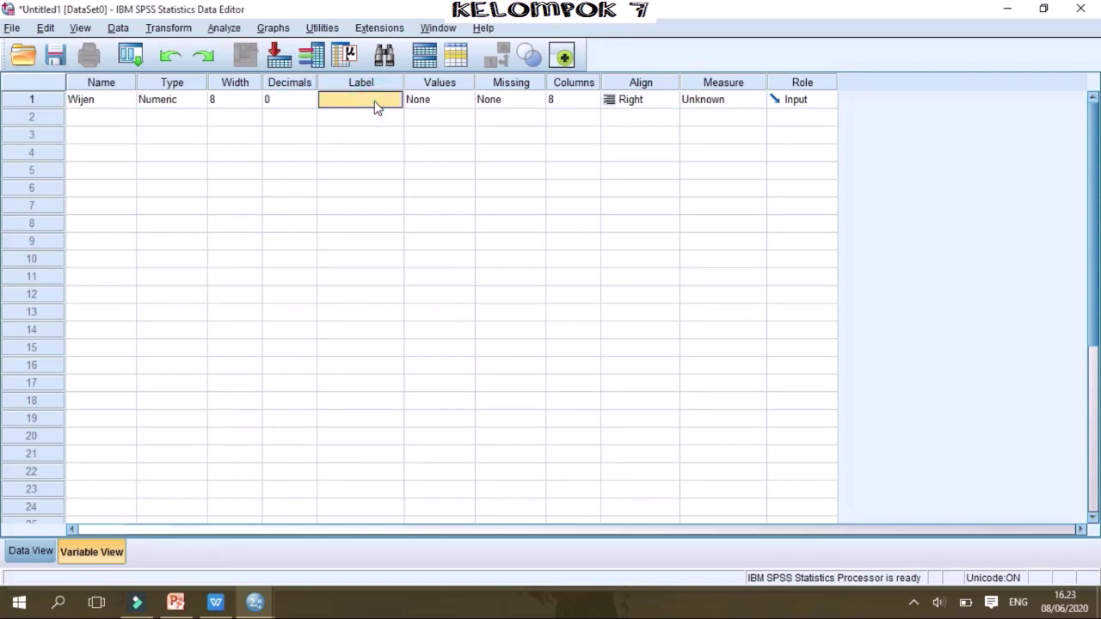
pyautogui.write('Rasa Wijen')
pyautogui.press('Tab')
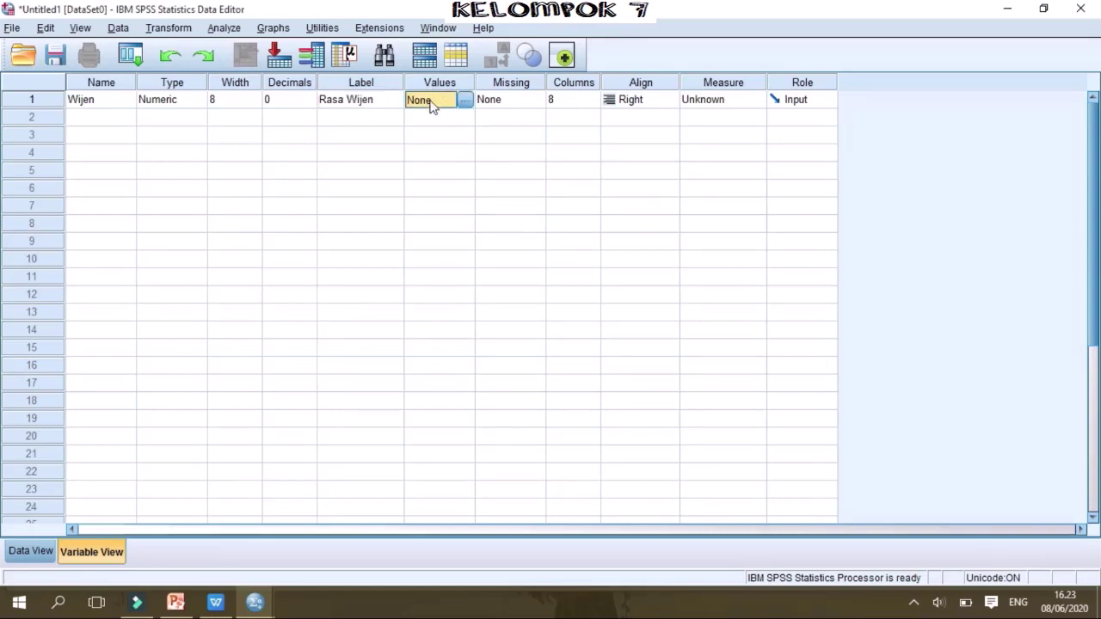
# Assign value labels to the Wijen variable: 1 = "Suka" and 0 = "Tidak Suka".
pyautogui.click(464, 101)
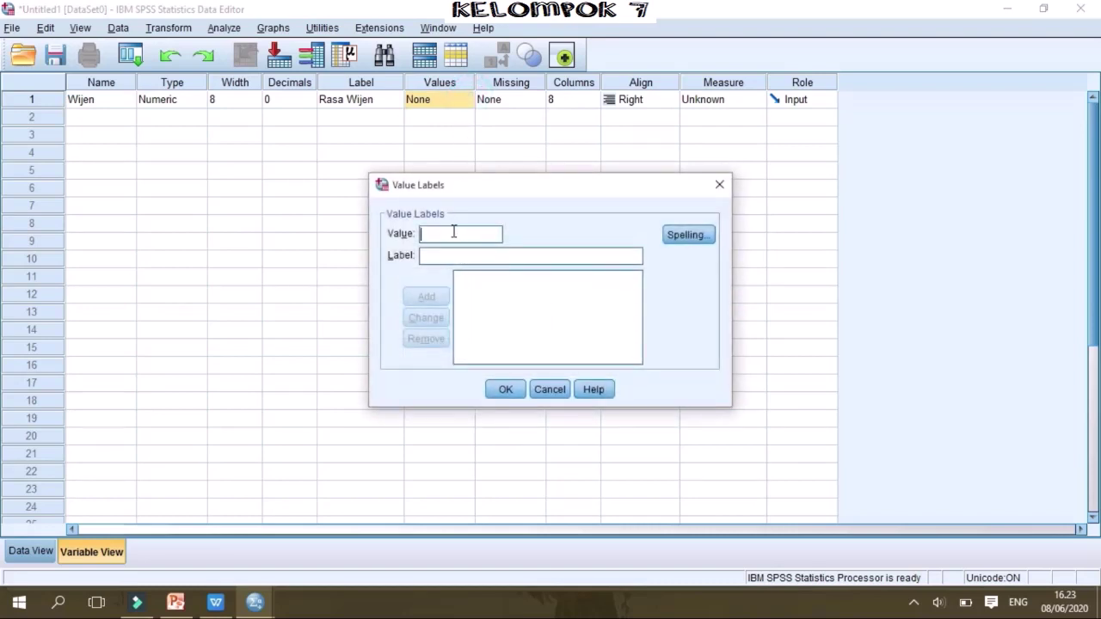
pyautogui.click(443, 257)
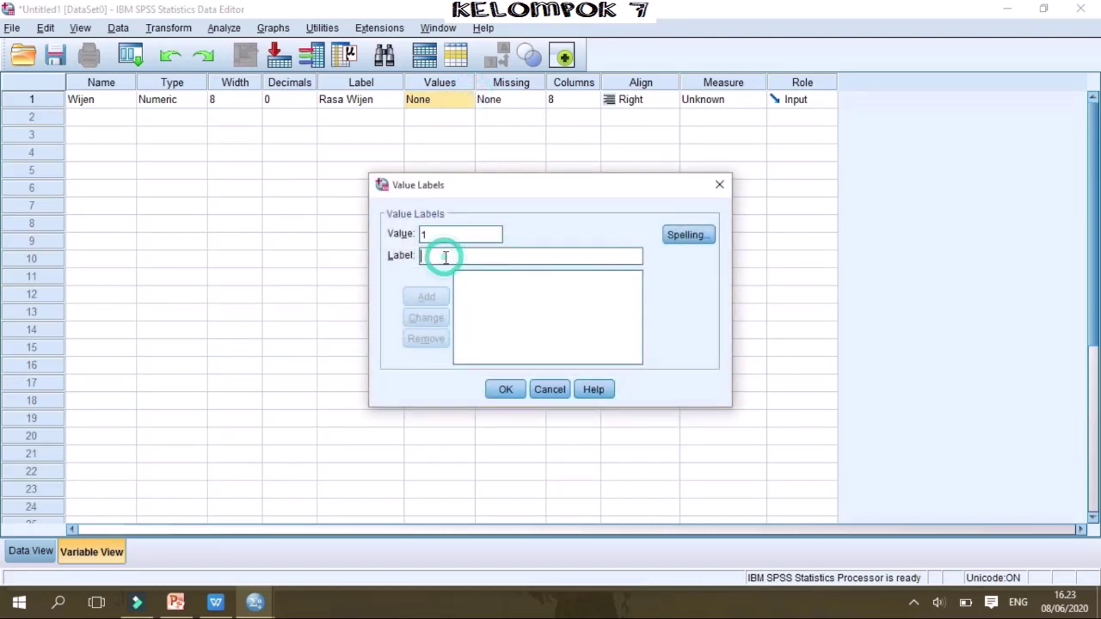
pyautogui.write('Suka')
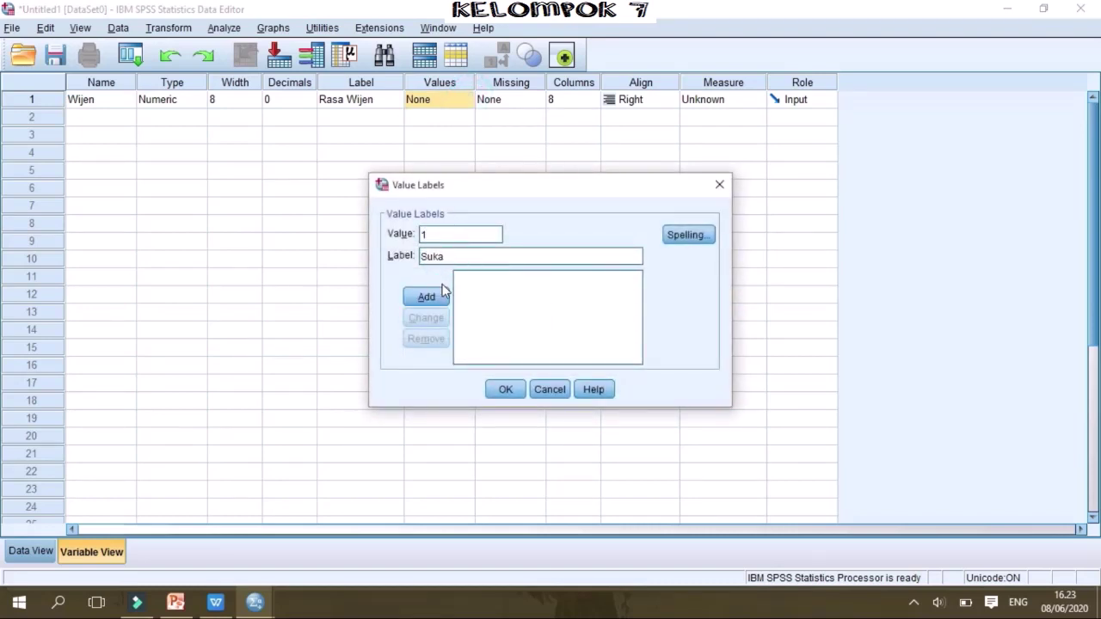
pyautogui.click(444, 295)
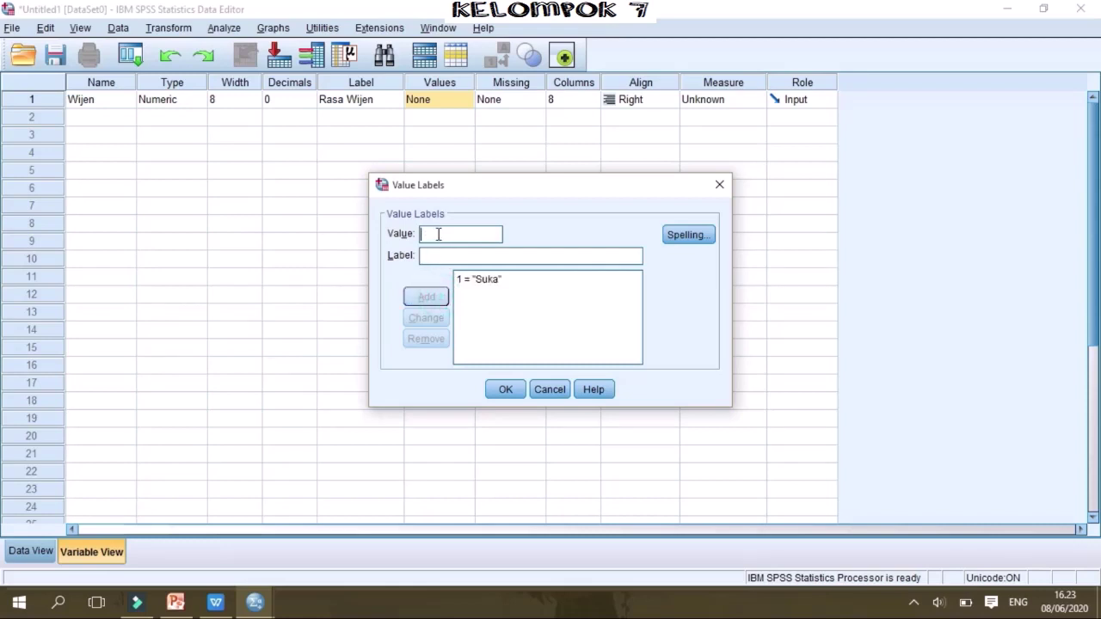
pyautogui.write('0')
pyautogui.click(448, 254)
pyautogui.write('Tidak Suka')
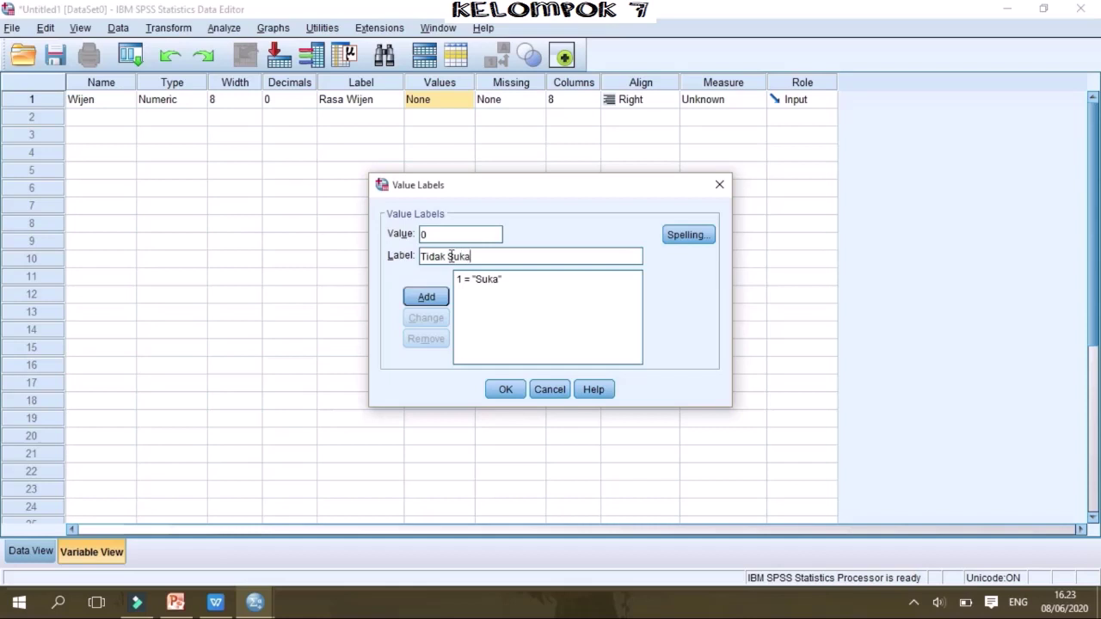
pyautogui.click(427, 296)
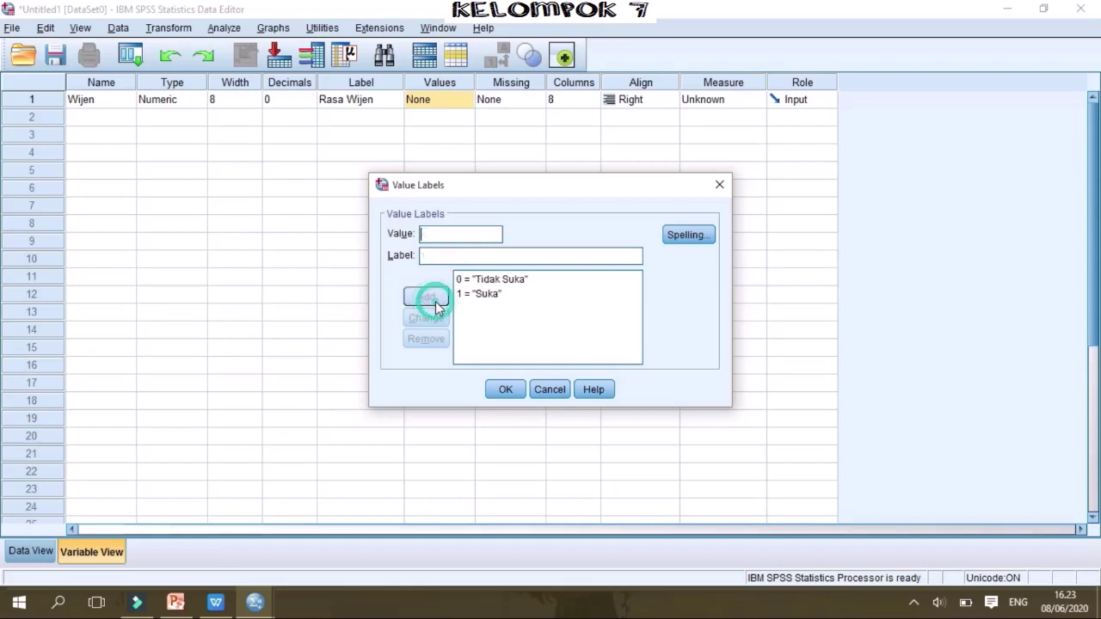
pyautogui.click(504, 390)
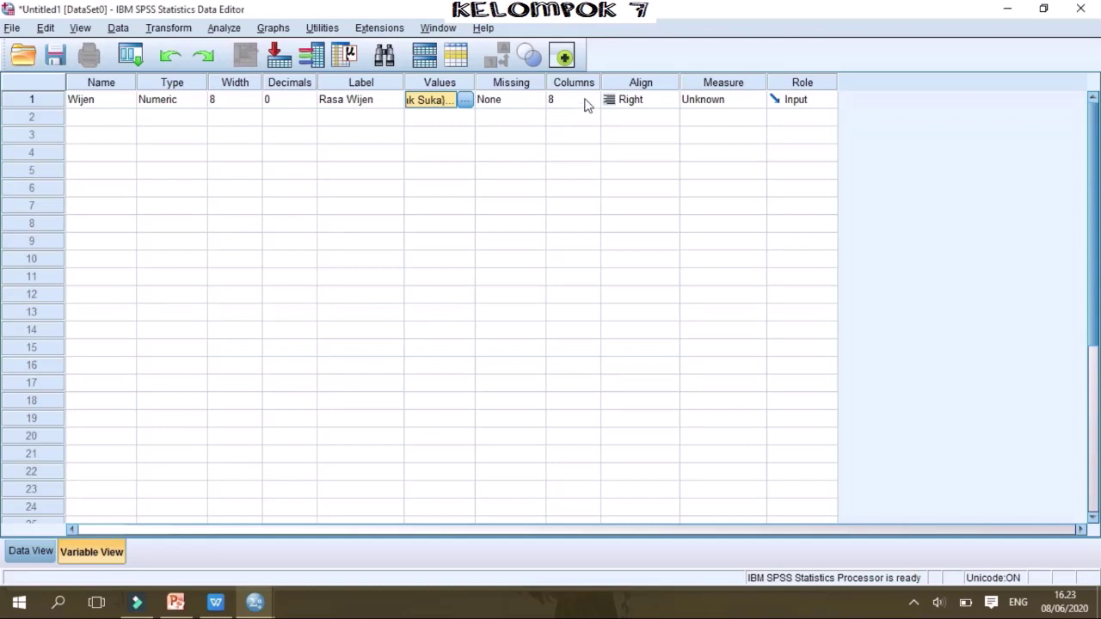
# Set the Wijen variable's alignment to Center and its measurement level to Nominal.
pyautogui.click(645, 105)
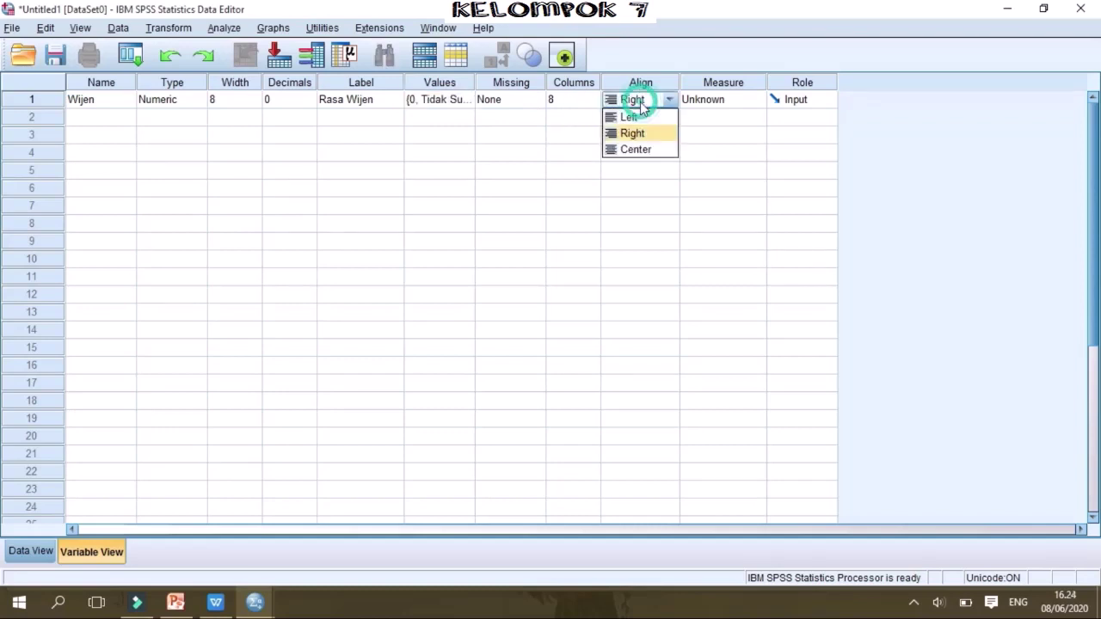
pyautogui.click(636, 149)
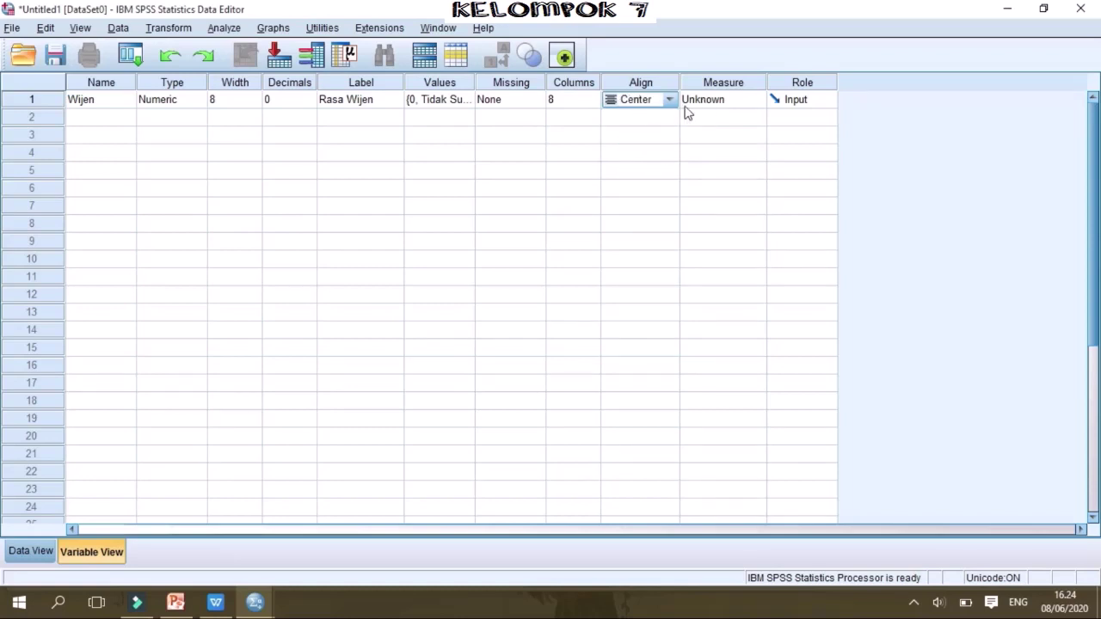
pyautogui.click(712, 101)
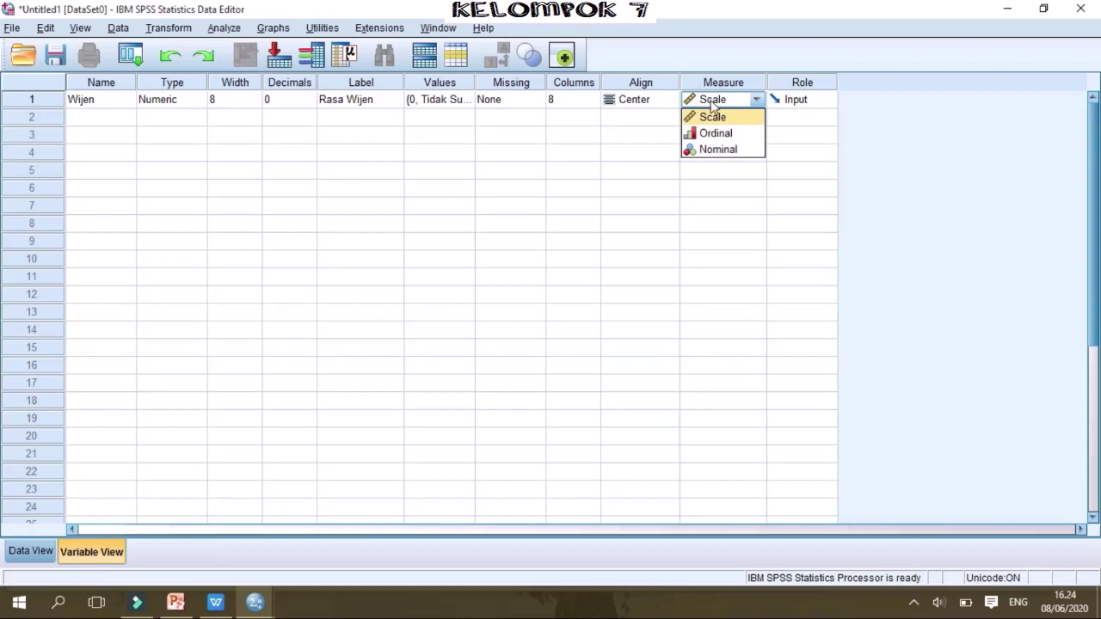
pyautogui.click(719, 151)
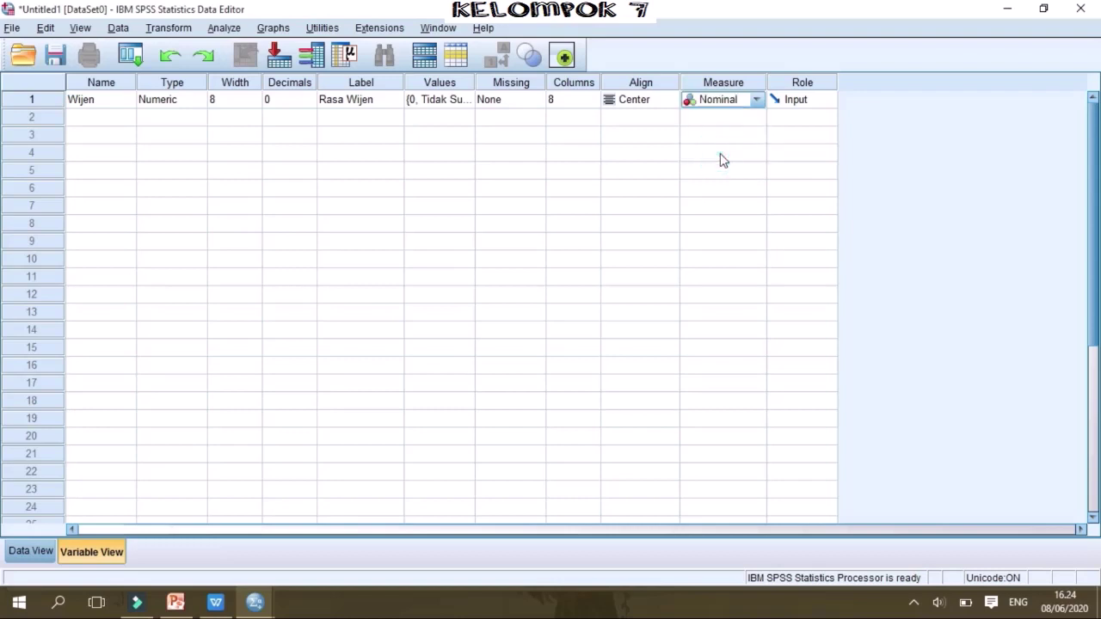
# Define the second variable as Jeruk_Purut with 0 decimals and the label "Rasa Jeruk Purut".
pyautogui.click(119, 118)
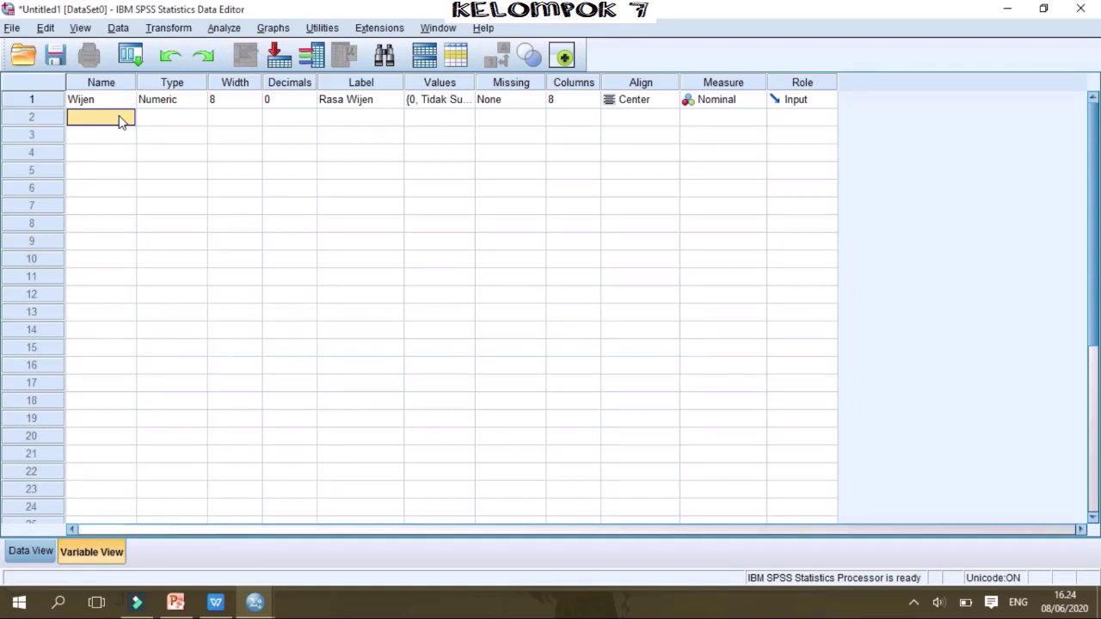
pyautogui.write('Jeruk_Purut')
pyautogui.click(172, 120)
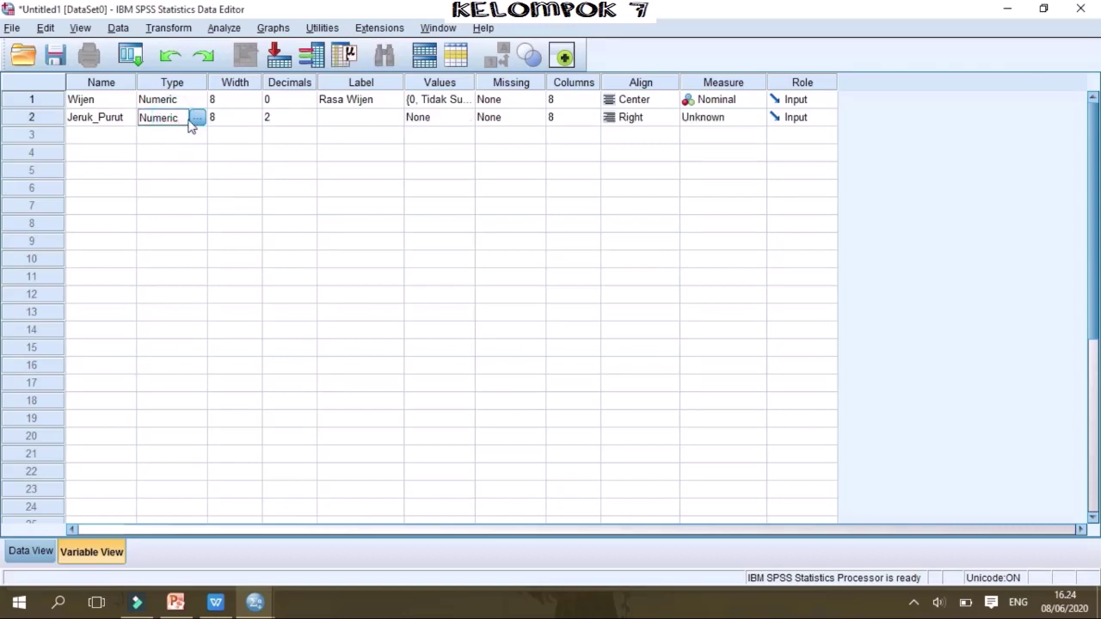
pyautogui.click(305, 122)
pyautogui.click(309, 127)
pyautogui.click(310, 127)
pyautogui.click(345, 116)
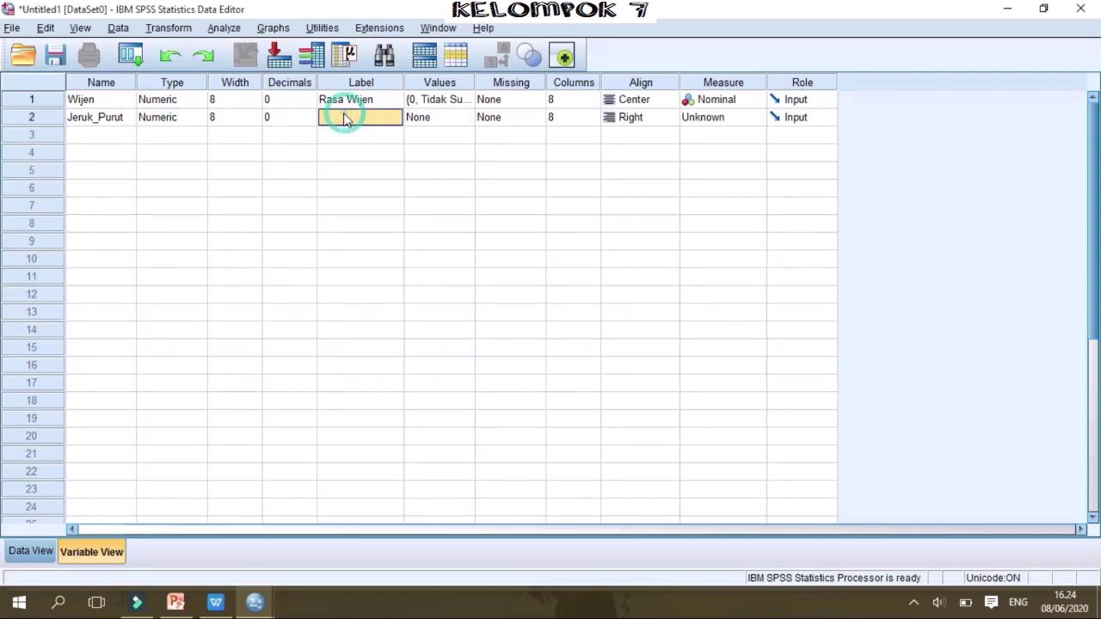
pyautogui.write('Rasa Jeruk Purut')
# Assign value labels to the Jeruk_Purut variable: 1 = "Suka" and 0 = "Tidak Suka".
pyautogui.click(418, 120)
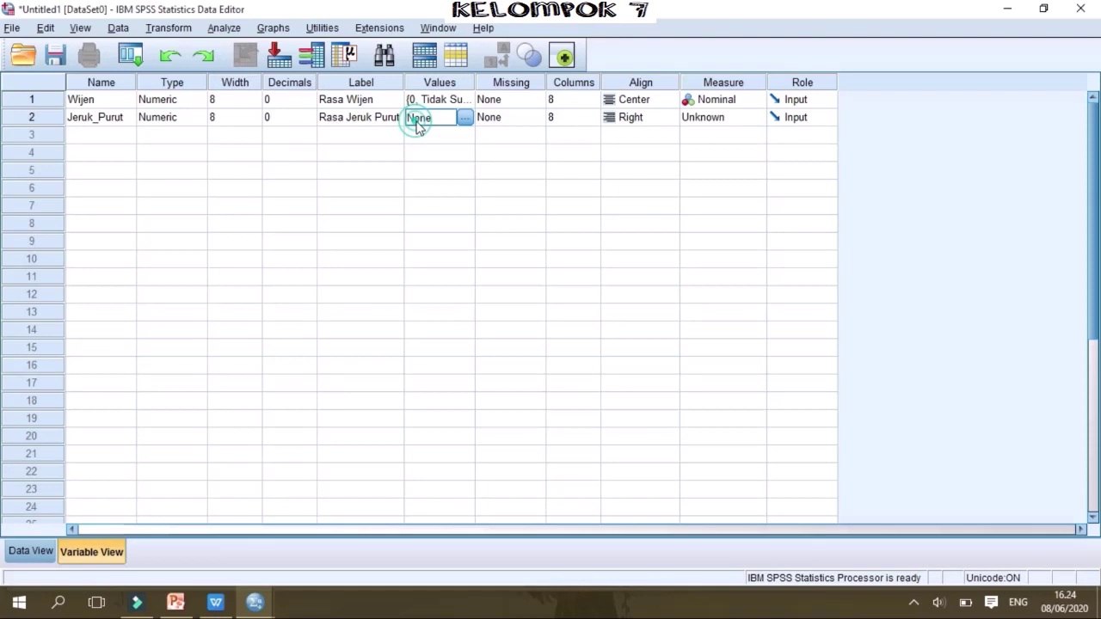
pyautogui.click(471, 118)
pyautogui.write('1')
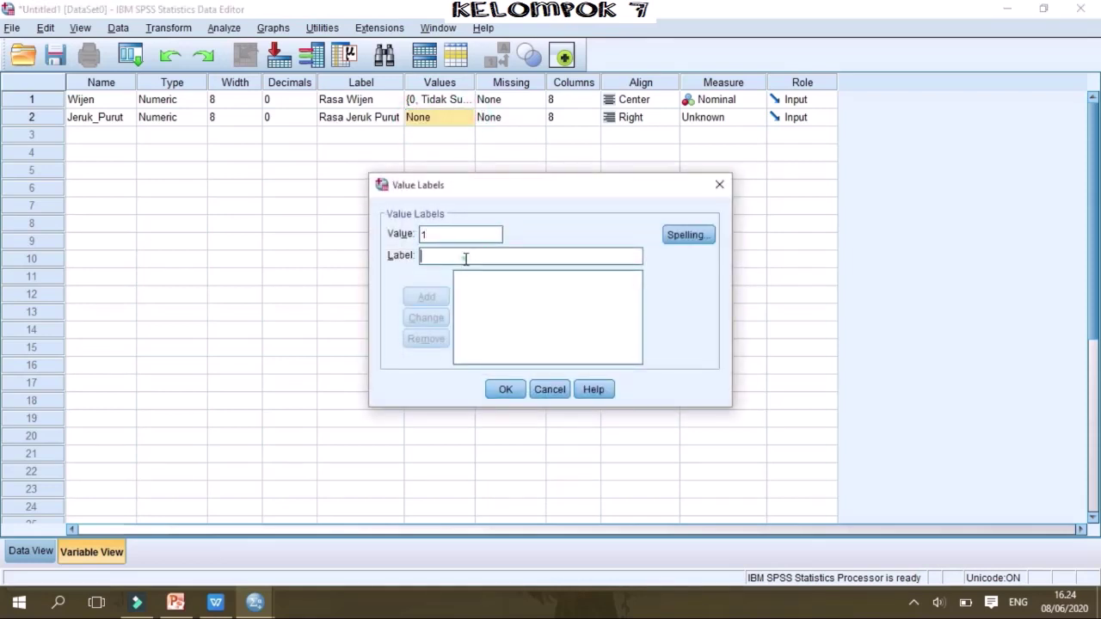
pyautogui.write('Suka')
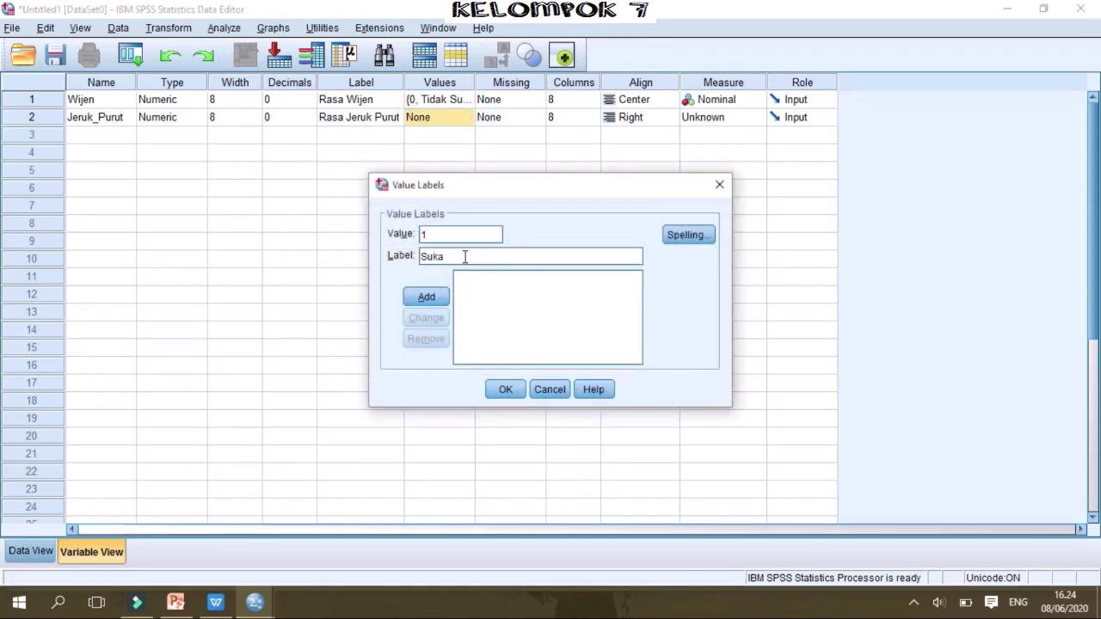
pyautogui.click(425, 295)
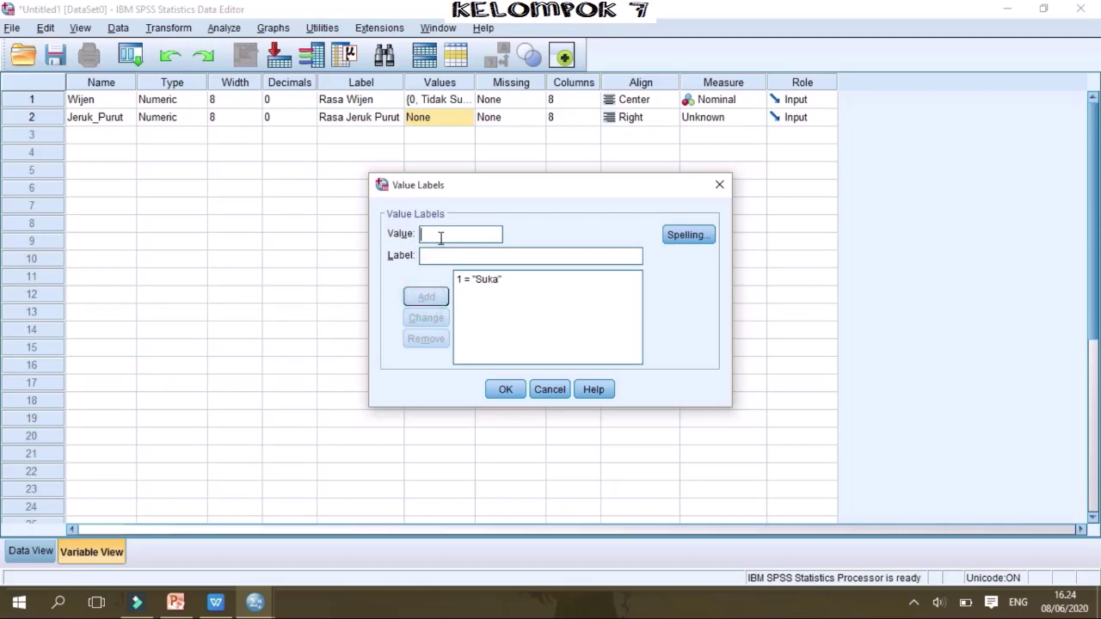
pyautogui.write('0')
pyautogui.click(446, 256)
pyautogui.write('Tidak Suka')
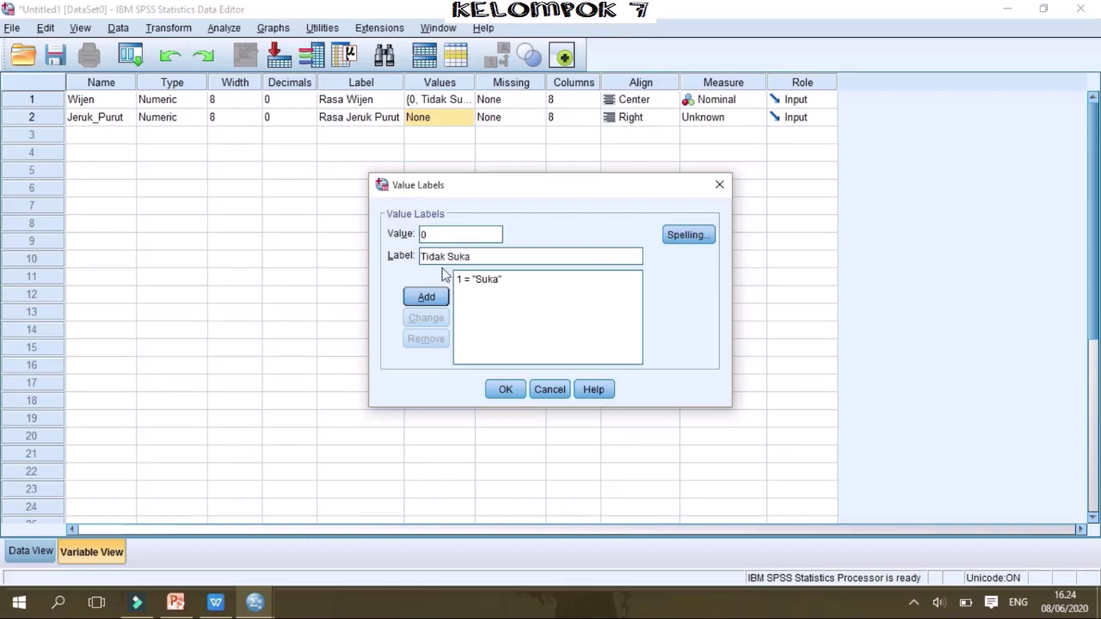
pyautogui.click(426, 296)
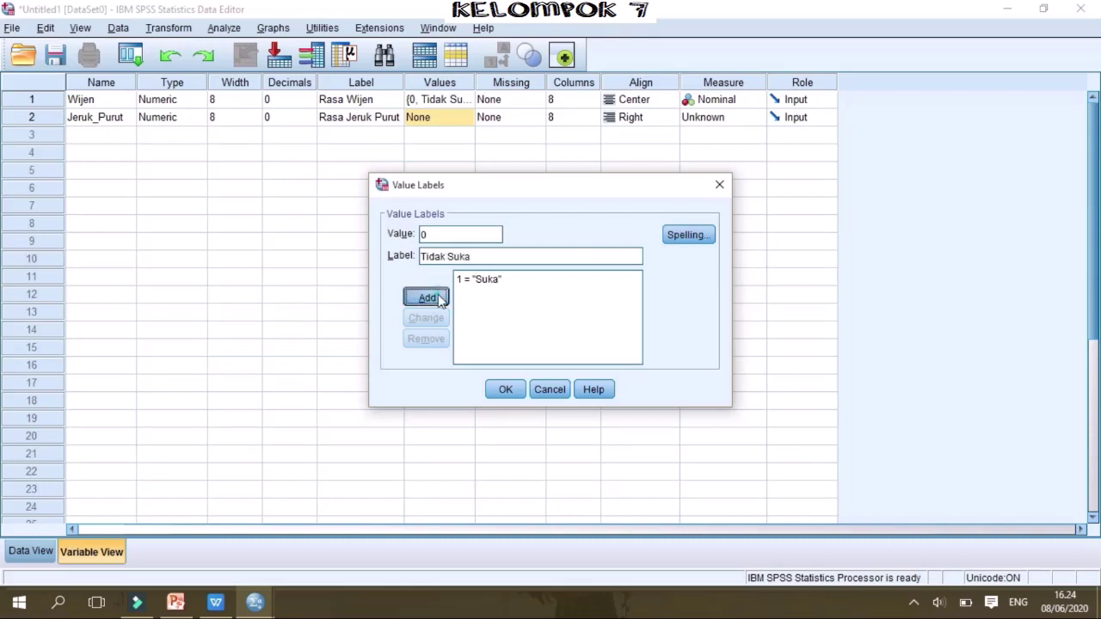
pyautogui.click(506, 391)
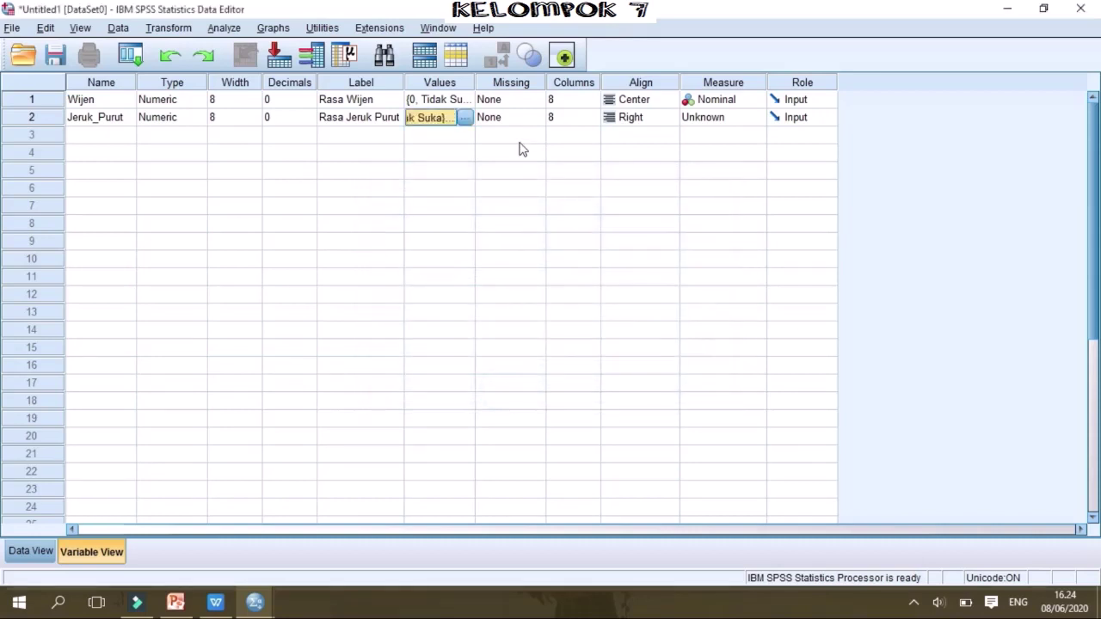
# Set the Jeruk_Purut variable's alignment to Center and its measurement level to Nominal.
pyautogui.click(668, 118)
pyautogui.click(653, 170)
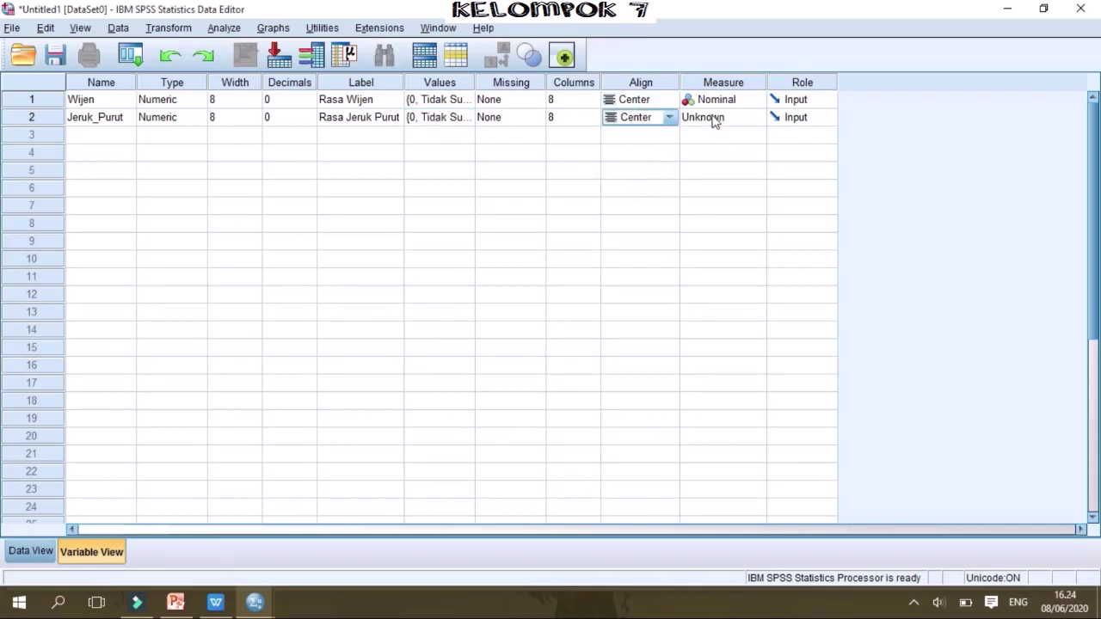
pyautogui.click(712, 118)
pyautogui.click(711, 168)
# Define the third variable as Jahe with 0 decimals and the label "Rasa Jahe".
pyautogui.click(110, 135)
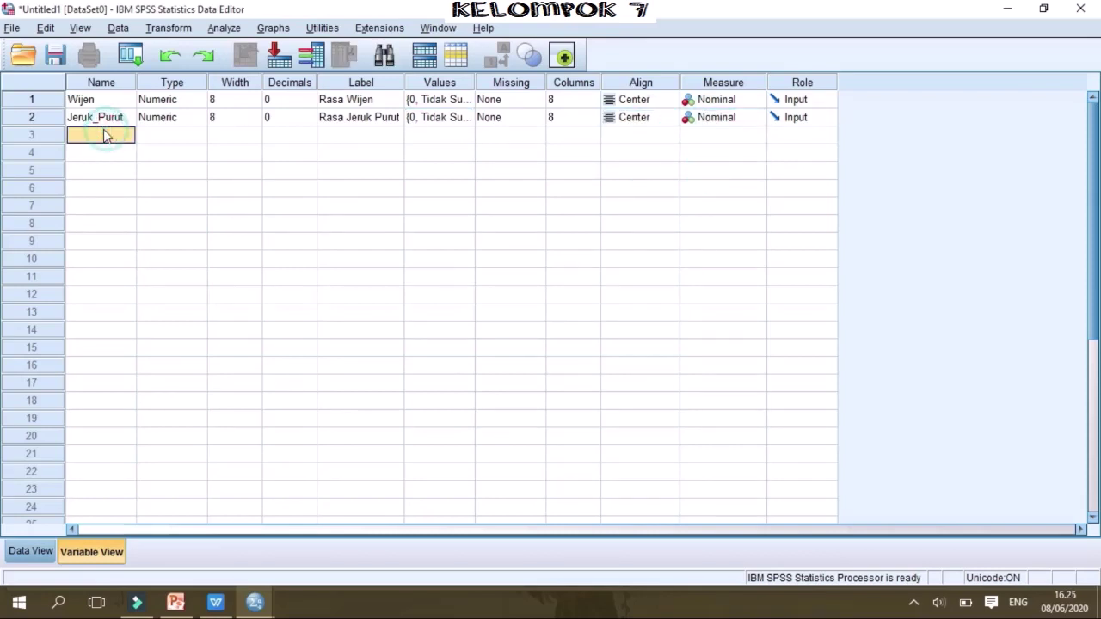
pyautogui.write('Jahe')
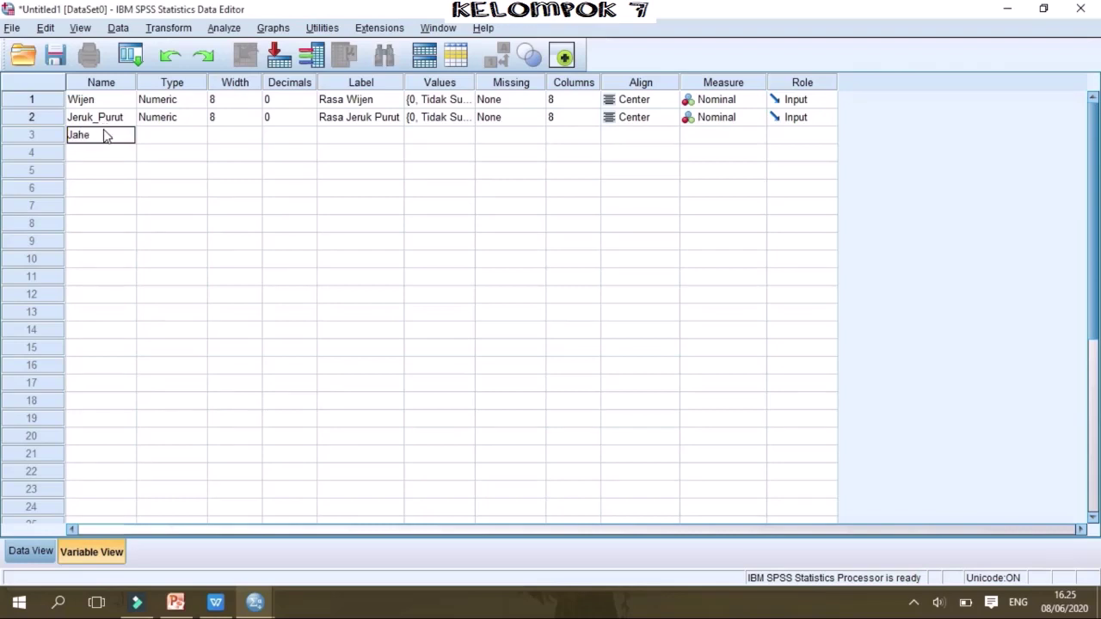
pyautogui.press('Tab')
pyautogui.press('Tab')
pyautogui.press('Tab')
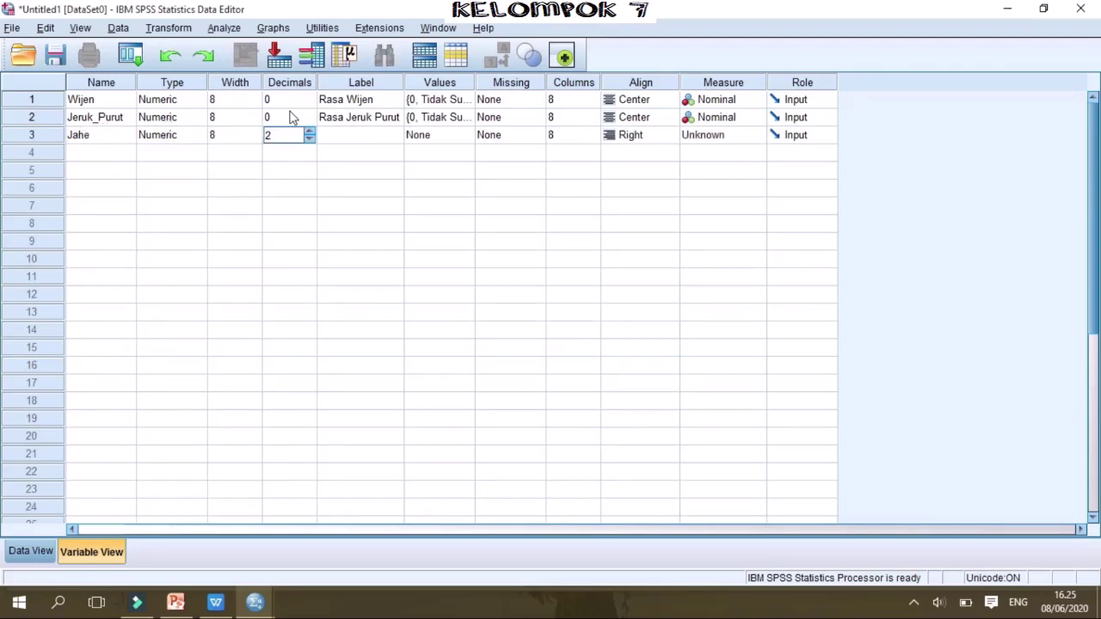
pyautogui.click(309, 139)
pyautogui.click(309, 139)
pyautogui.click(359, 138)
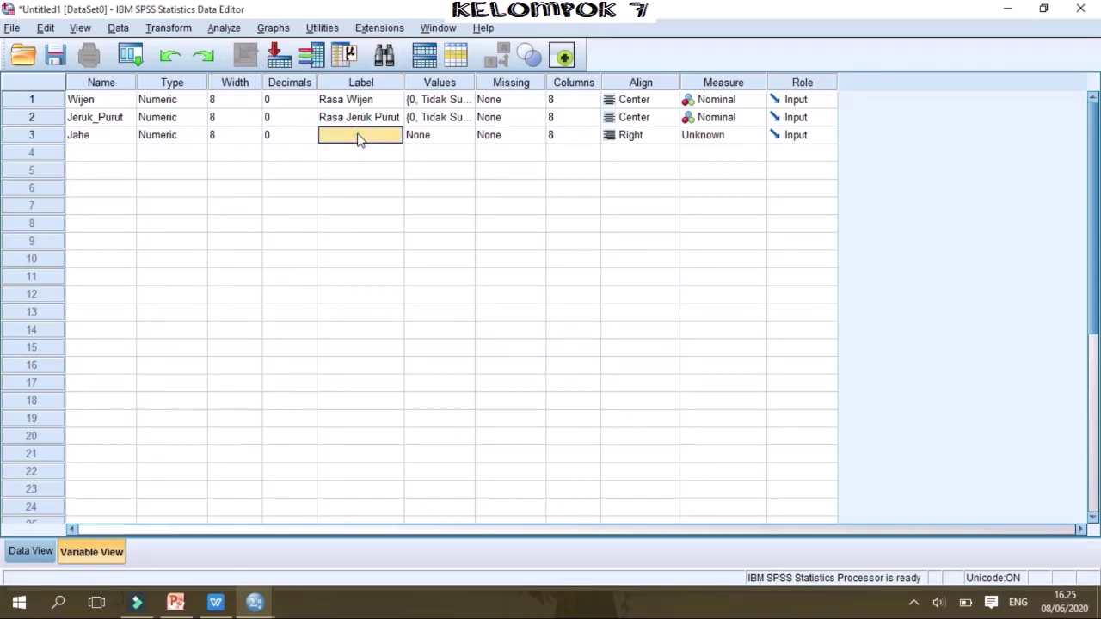
pyautogui.write('Rasa Jahe')
pyautogui.click(429, 135)
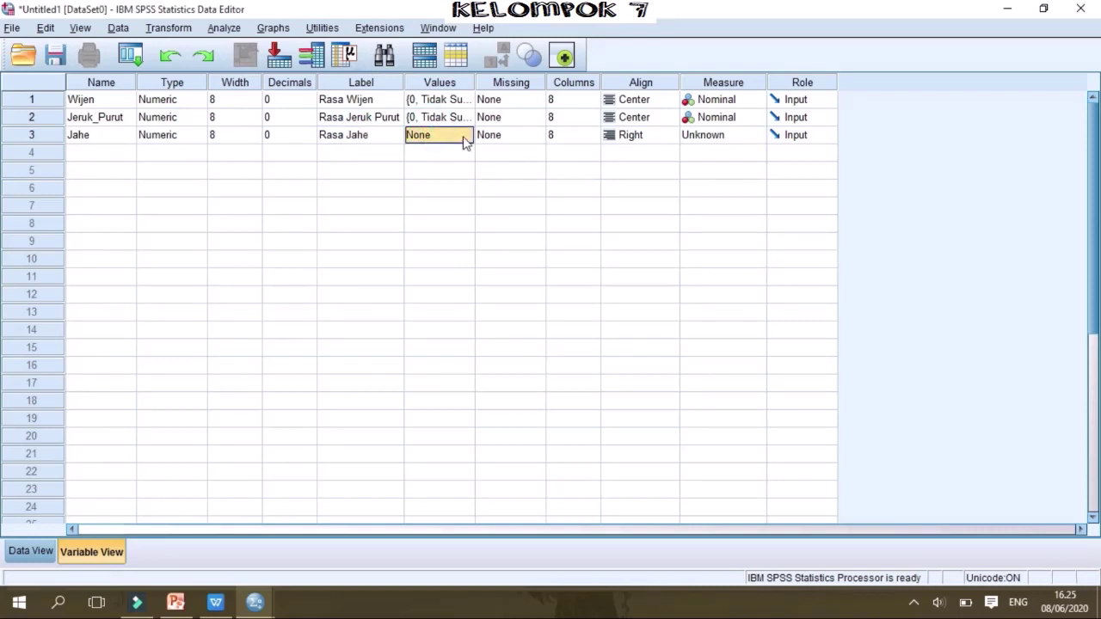
# Assign value labels to the Jahe variable: 1 = "Suka" and 0 = "Tidak Suka".
pyautogui.click(465, 136)
pyautogui.write('1')
pyautogui.click(450, 255)
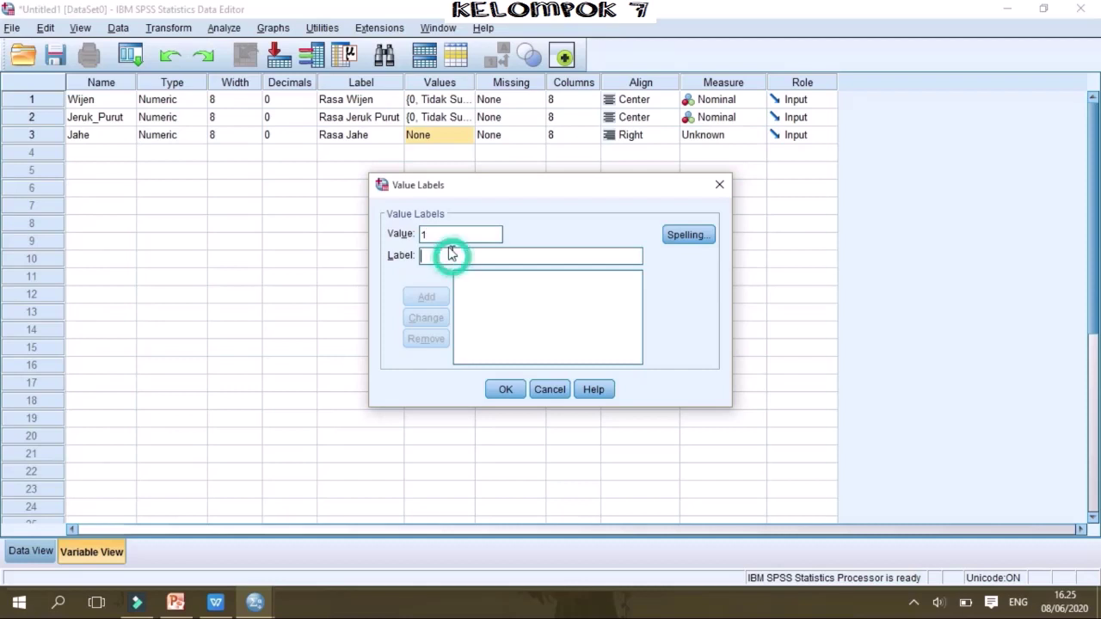
pyautogui.write('Suka')
pyautogui.click(440, 295)
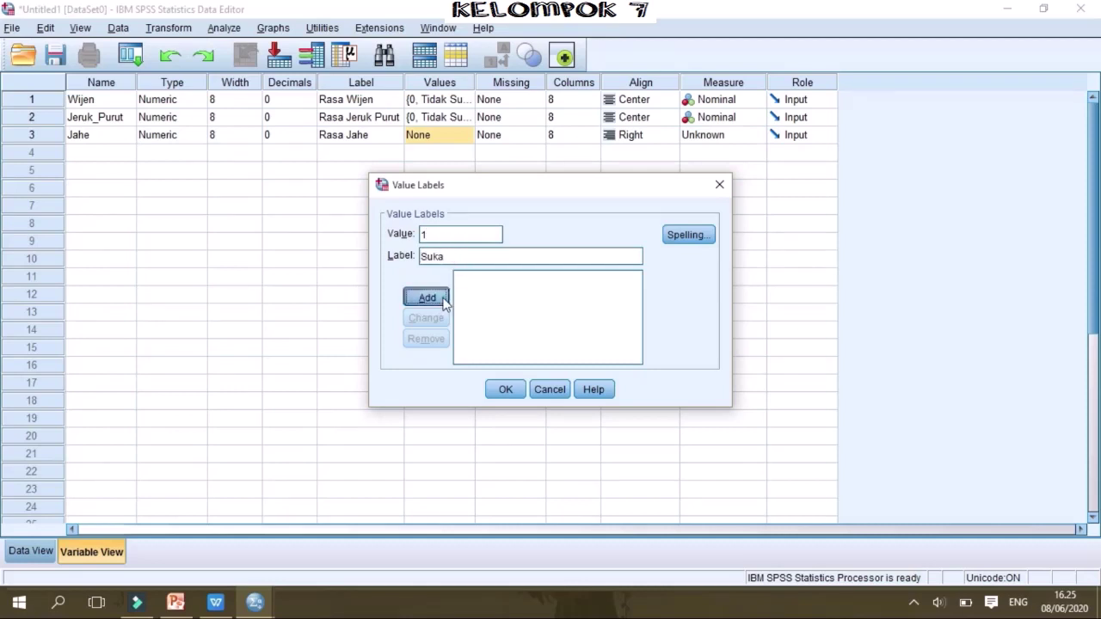
pyautogui.write('0')
pyautogui.click(444, 257)
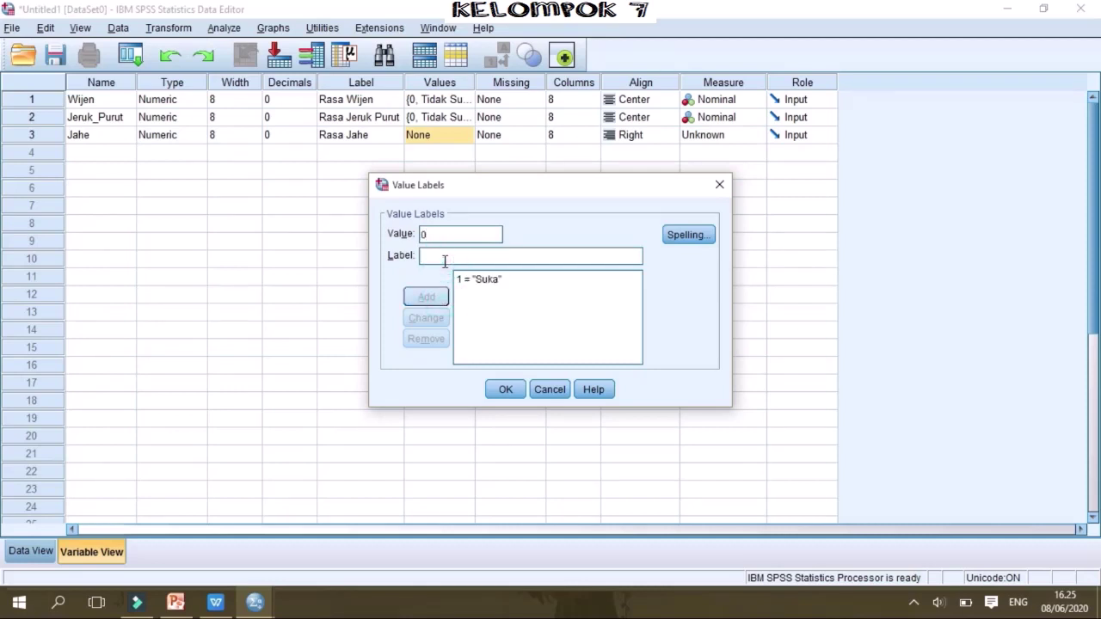
pyautogui.write('Tidak Suka')
pyautogui.click(425, 296)
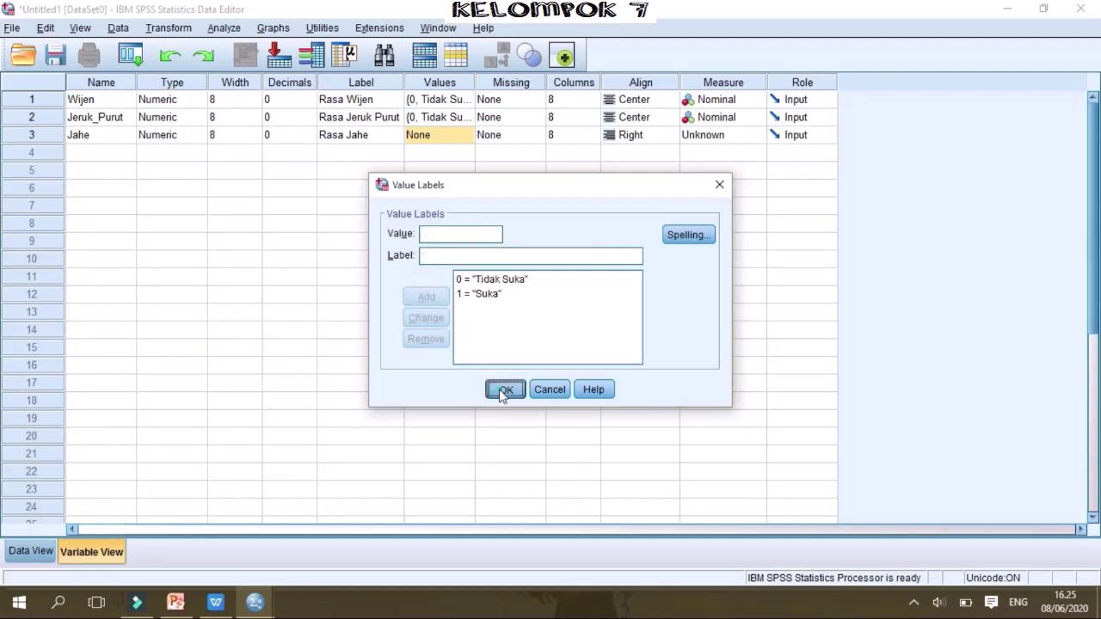
pyautogui.click(505, 390)
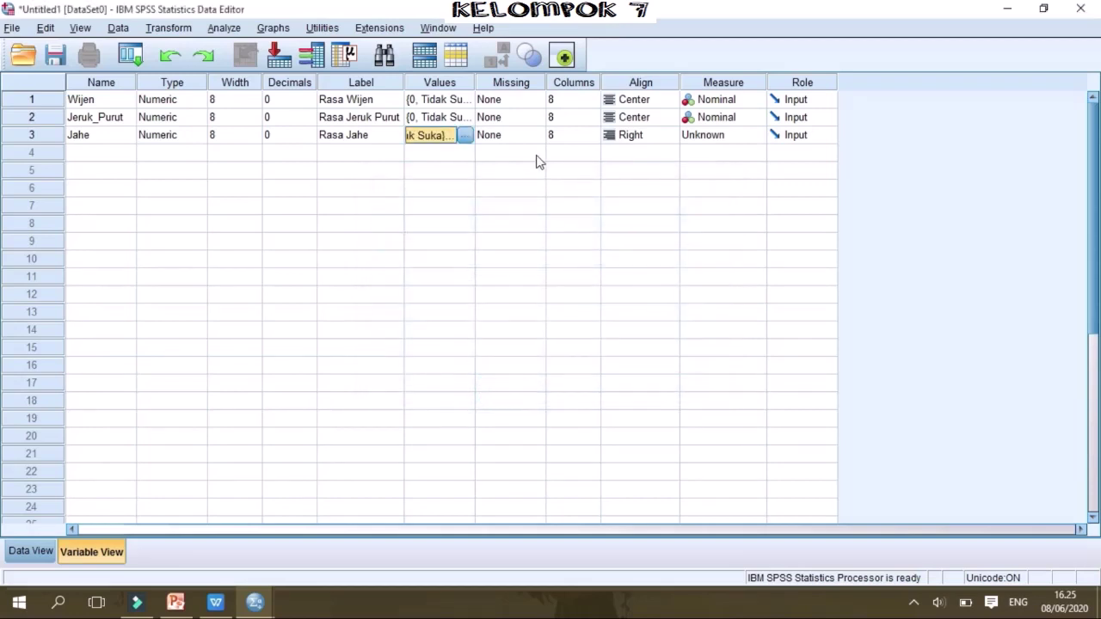
# Set the Jahe variable's alignment to Center and its measurement level to Nominal.
pyautogui.click(626, 139)
pyautogui.click(634, 184)
pyautogui.click(696, 137)
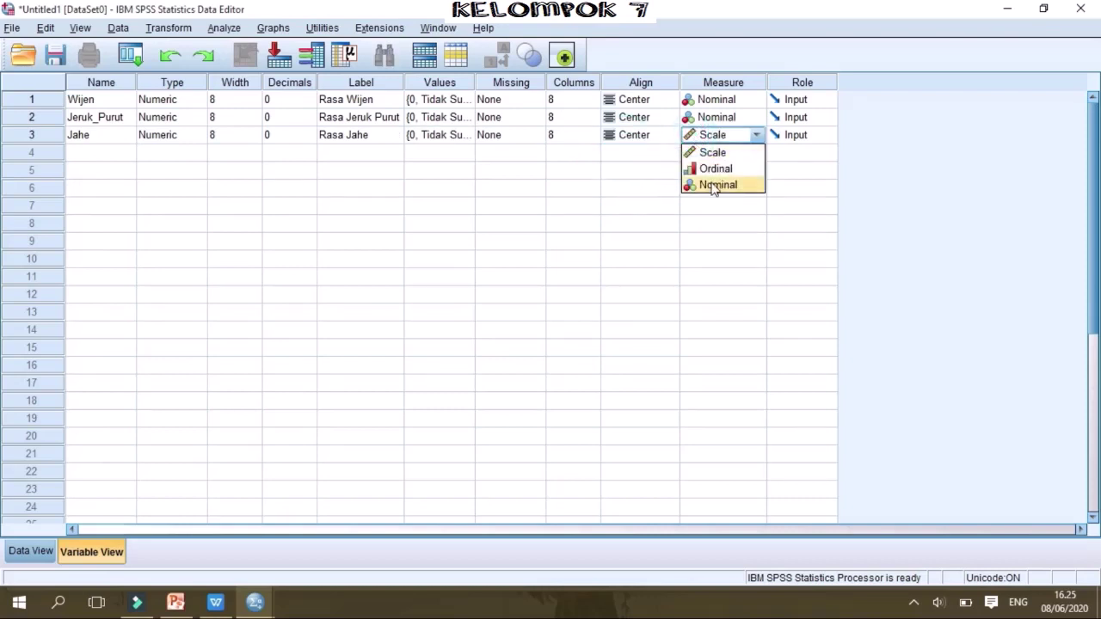
pyautogui.click(713, 185)
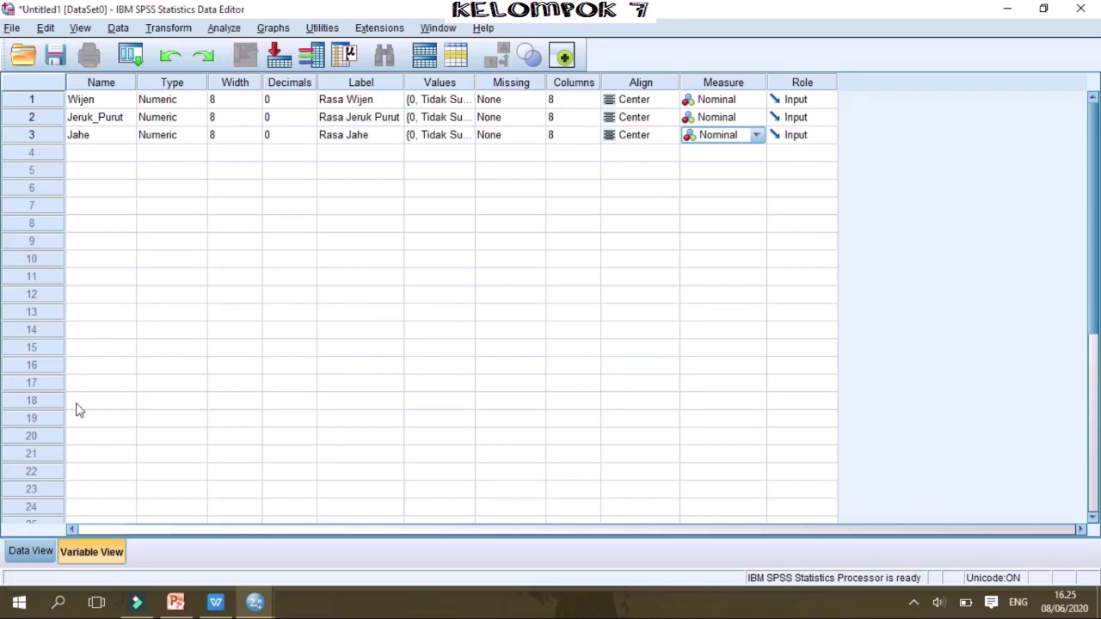
# Widen the Jeruk_Purut column in the data sheet and place the SPSS window side by side with PowerPoint's response table.
pyautogui.click(31, 552)
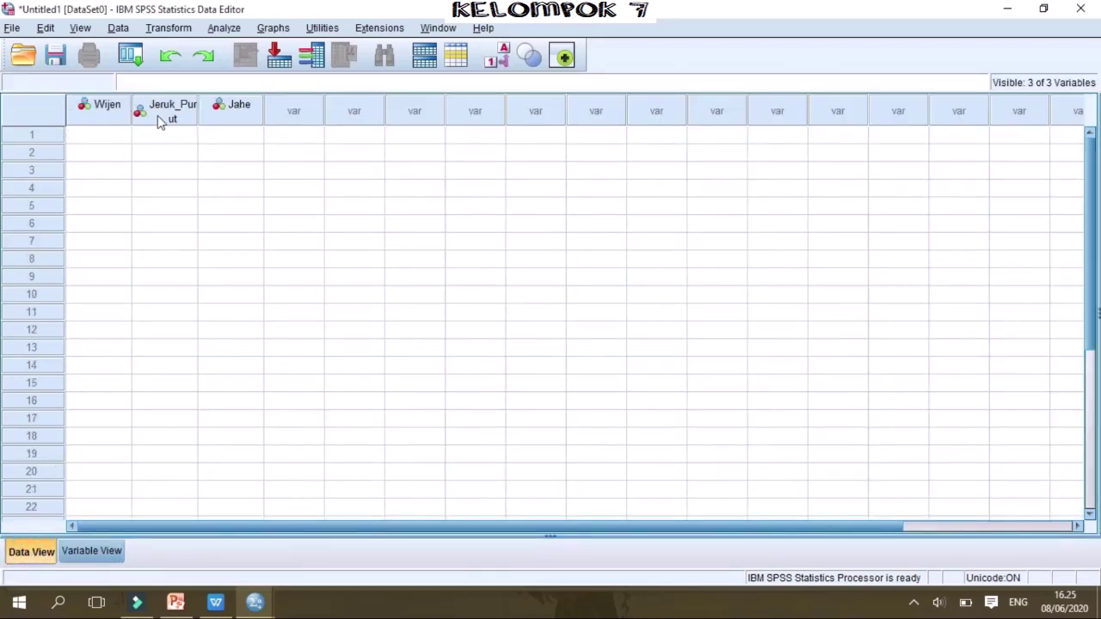
pyautogui.moveTo(198, 112); pyautogui.dragTo(221, 107)
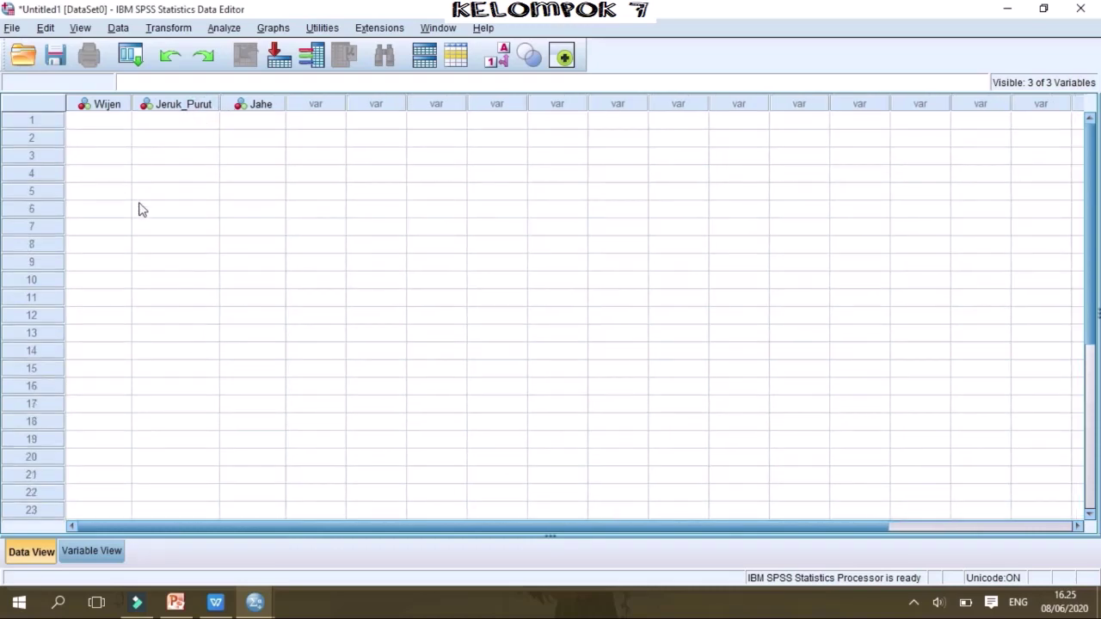
pyautogui.click(176, 602)
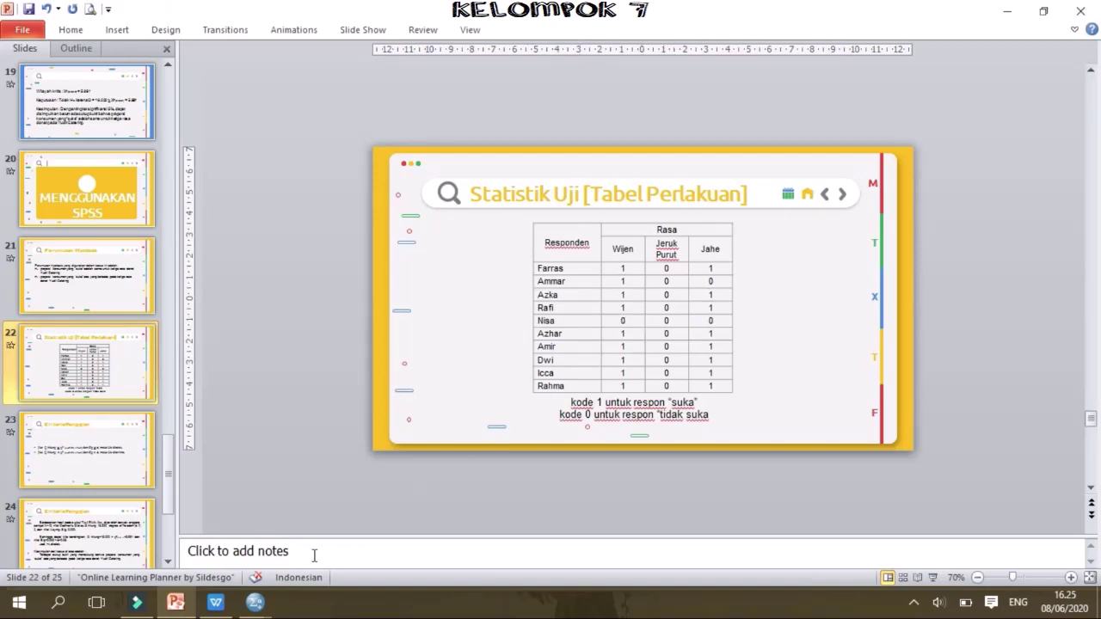
pyautogui.press('super+Left')
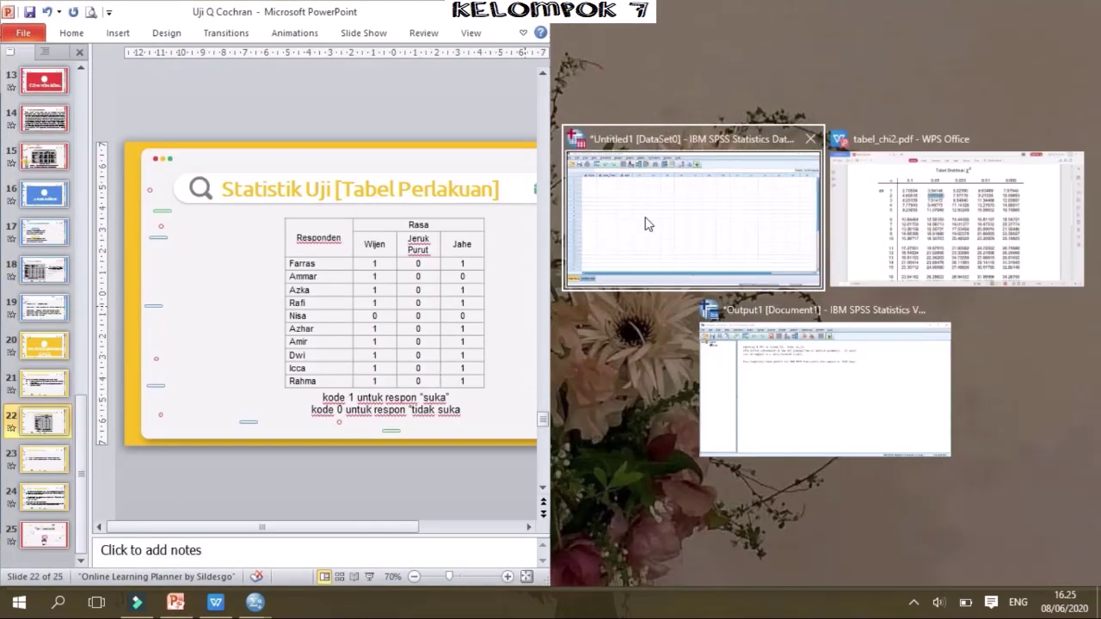
pyautogui.click(642, 197)
# Enter the Wijen responses for the ten respondents from row 1 down: 1, 1, 1, 1, 0, 1, 1, 1, 1, 1.
pyautogui.click(635, 131)
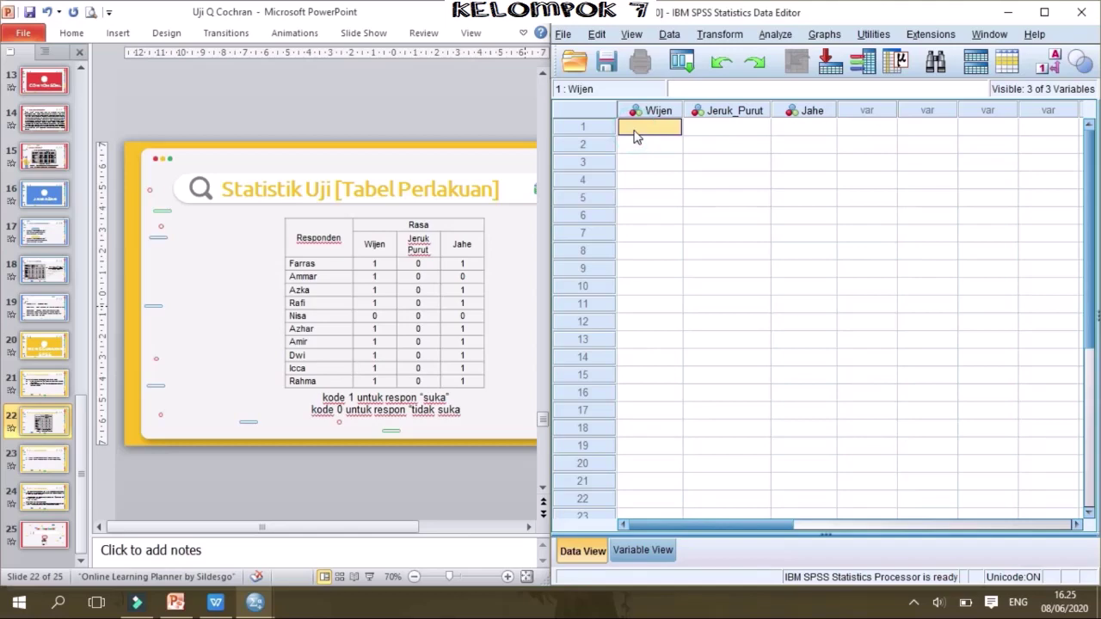
pyautogui.write('1')
pyautogui.click(637, 142)
pyautogui.write('1')
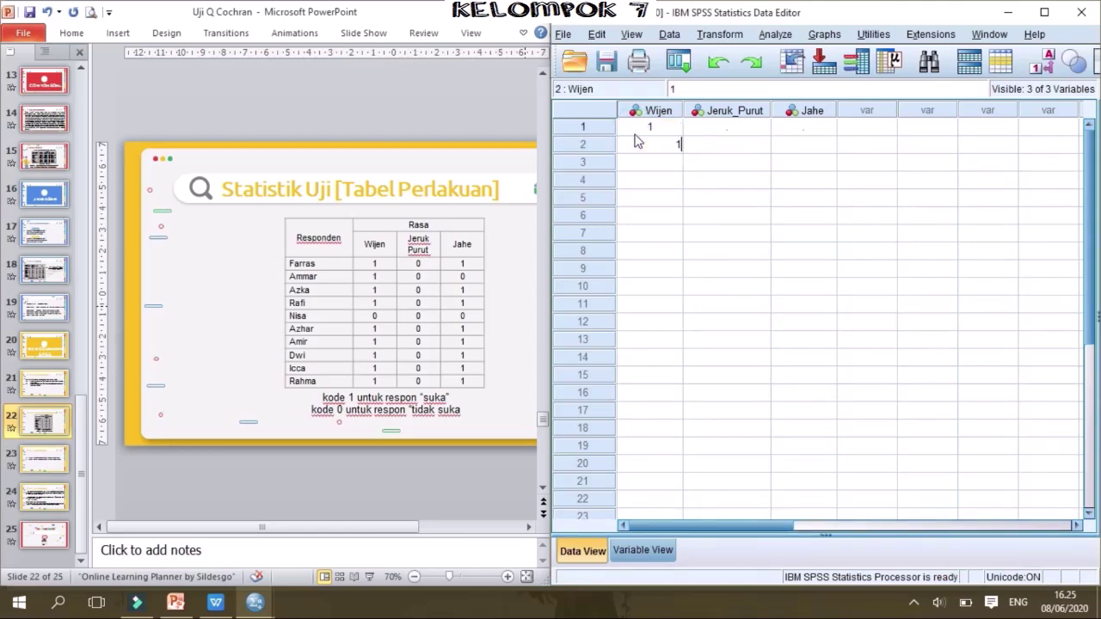
pyautogui.press('Return')
pyautogui.write('1')
pyautogui.press('Return')
pyautogui.write('1')
pyautogui.press('Return')
pyautogui.write('0')
pyautogui.press('Return')
pyautogui.write('1')
pyautogui.press('Return')
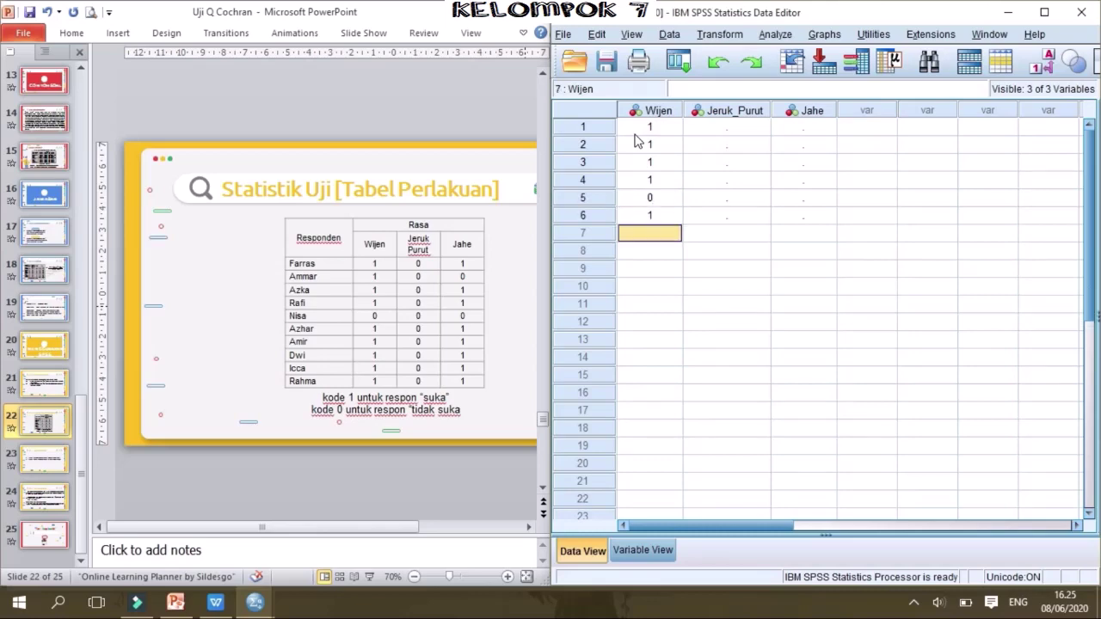
pyautogui.write('1')
pyautogui.press('Return')
pyautogui.write('1')
pyautogui.press('Return')
pyautogui.write('1')
pyautogui.press('Return')
pyautogui.write('1')
# Enter 0 as the Jeruk_Purut response for all ten respondents, rows 1 to 10.
pyautogui.press('Tab')
pyautogui.press('Up')
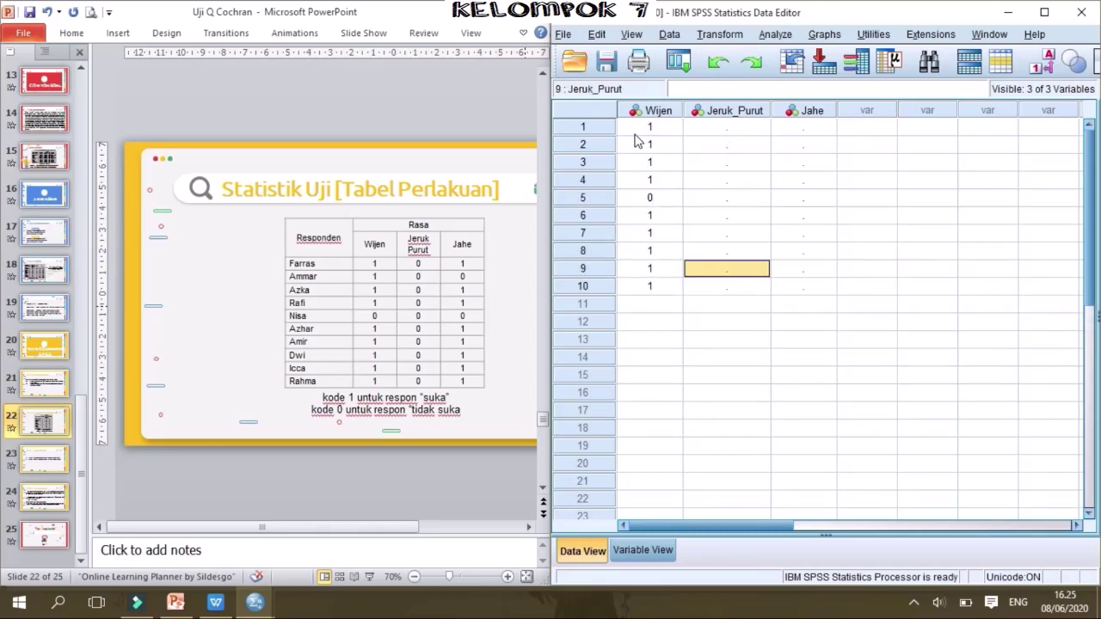
pyautogui.hotkey('ctrl', 'Up')
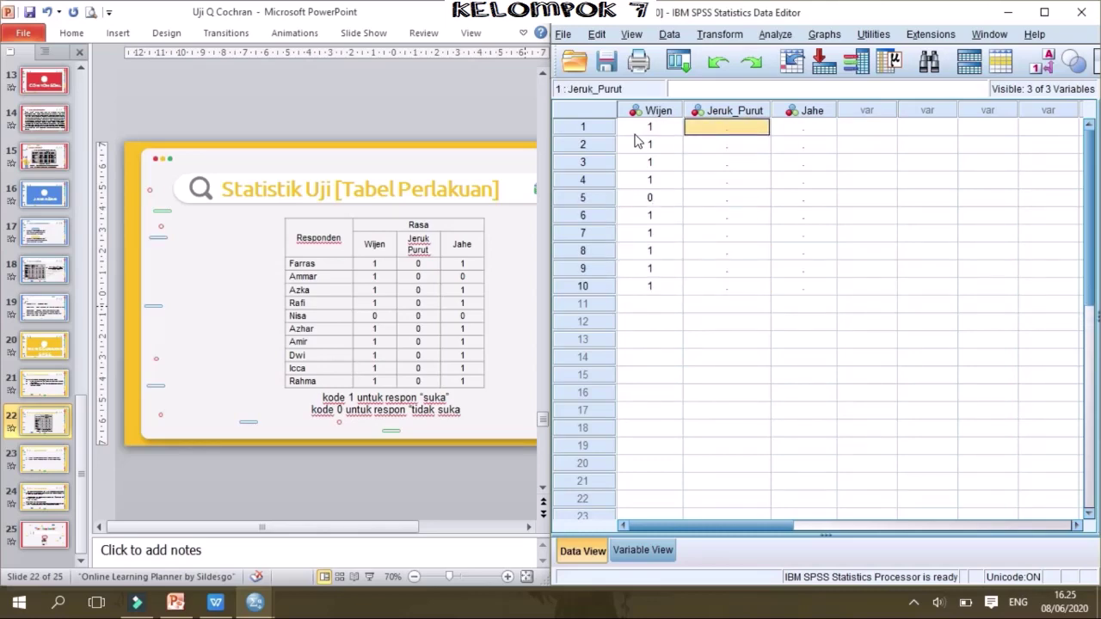
pyautogui.write('0 0 0 0 0 0 0 0')
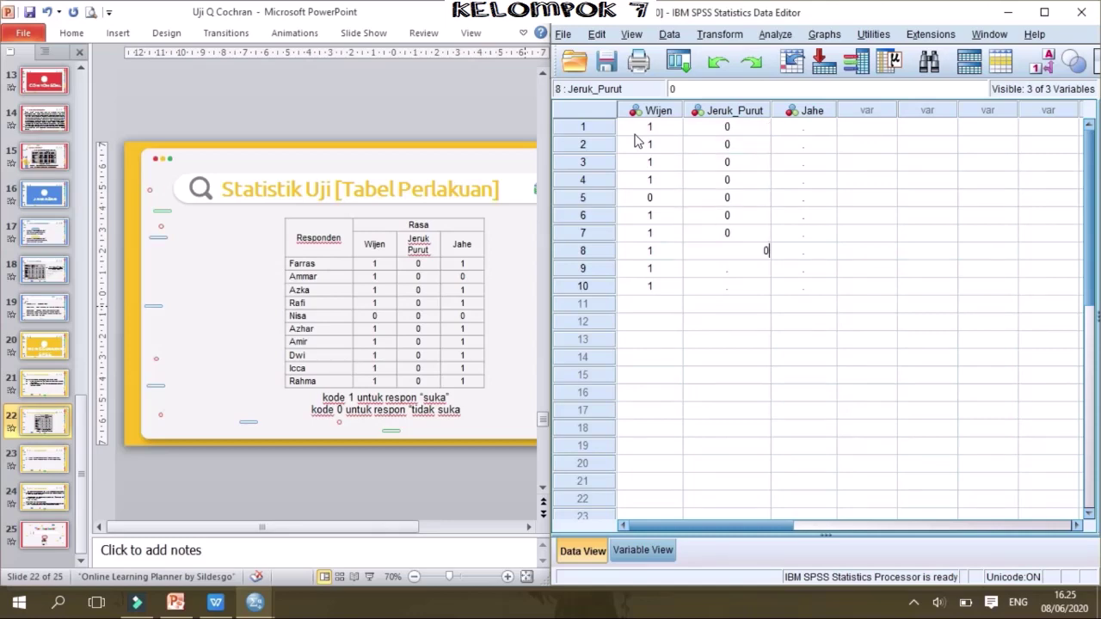
pyautogui.press('Return')
pyautogui.write('0')
pyautogui.press('Return')
pyautogui.write('0')
# Enter the Jahe responses for the ten respondents from row 1 down: 1, 0, 1, 1, 0, 1, 1, 1, 1, 1.
pyautogui.press('Tab')
pyautogui.press('Up')
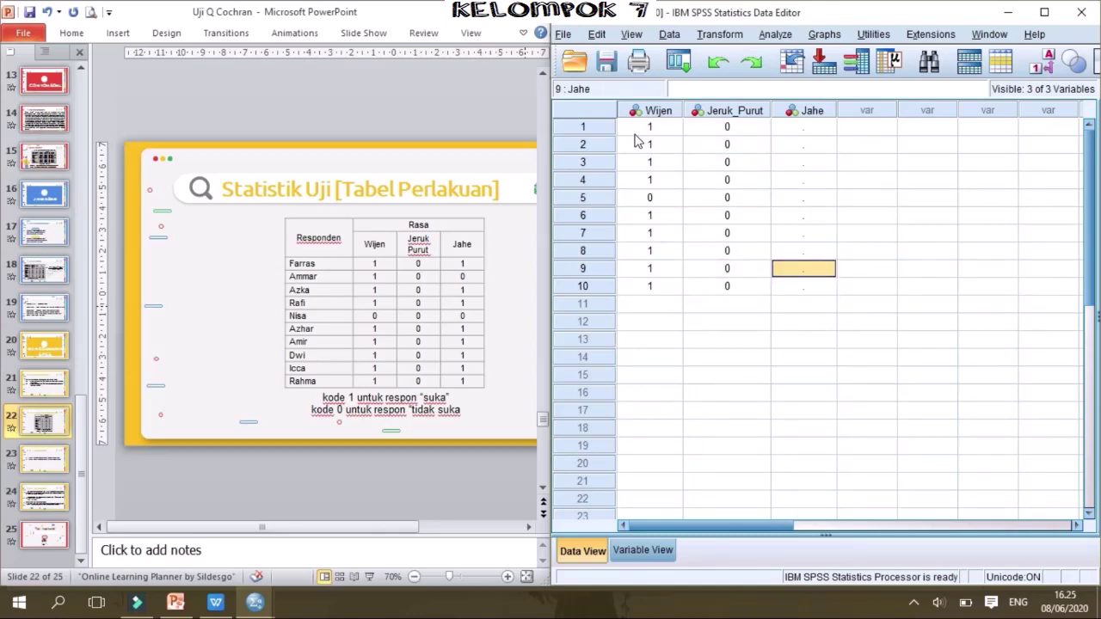
pyautogui.press('Up')
pyautogui.press('Up')
pyautogui.press('Up')
pyautogui.press('Up')
pyautogui.press('Up')
pyautogui.press('Up')
pyautogui.press('Up')
pyautogui.press('Up')
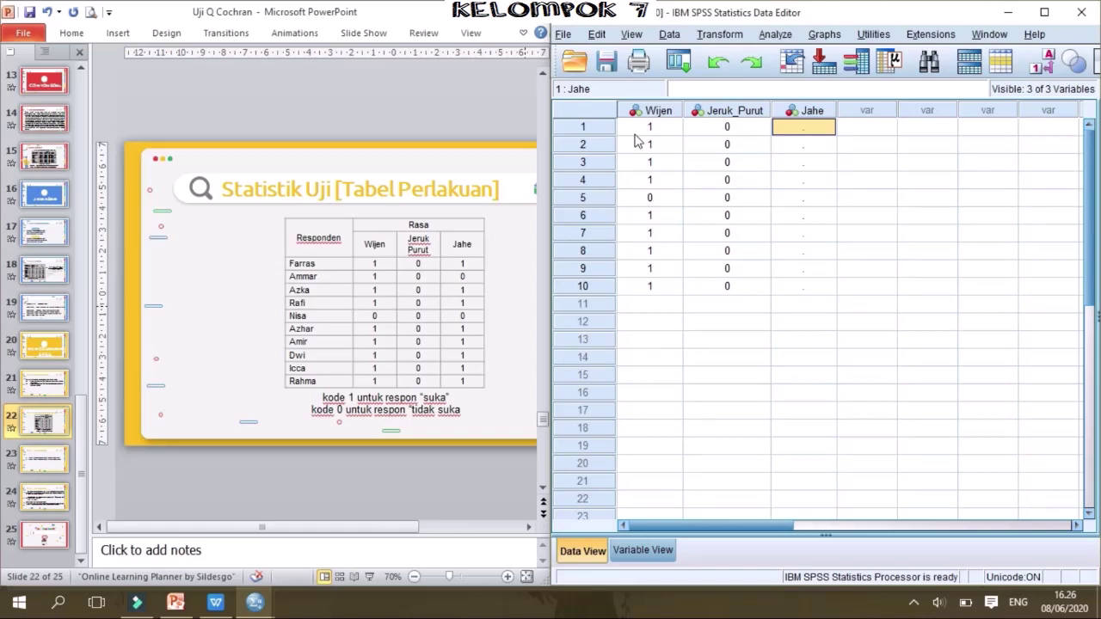
pyautogui.write('1')
pyautogui.press('Return')
pyautogui.write('0')
pyautogui.press('Return')
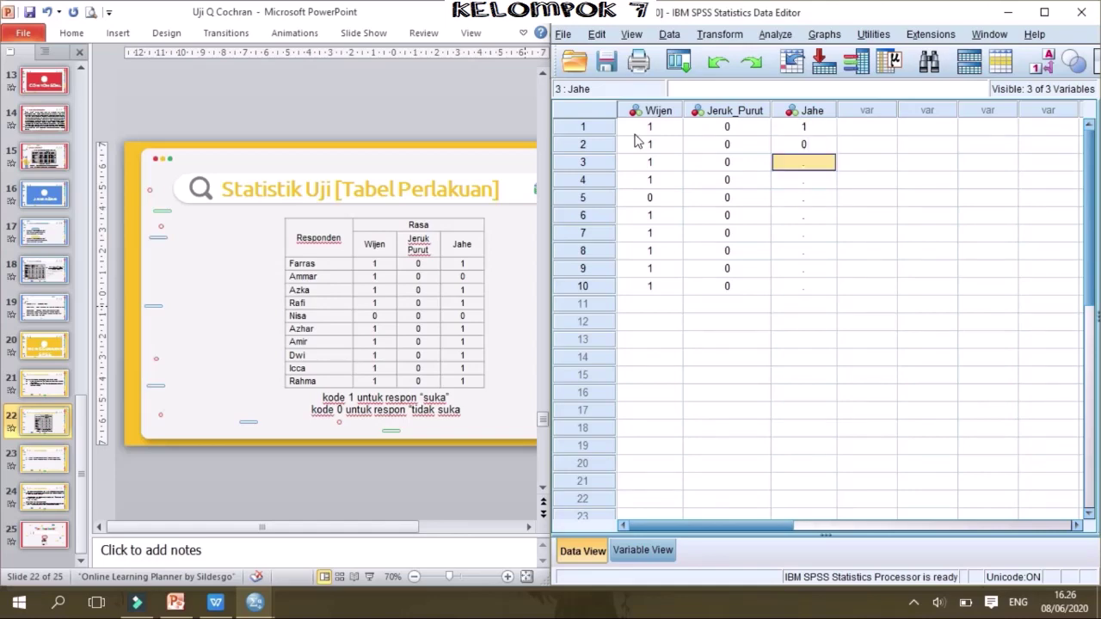
pyautogui.write('1')
pyautogui.press('Return')
pyautogui.write('1')
pyautogui.press('Return')
pyautogui.write('0')
pyautogui.press('Return')
pyautogui.write('1')
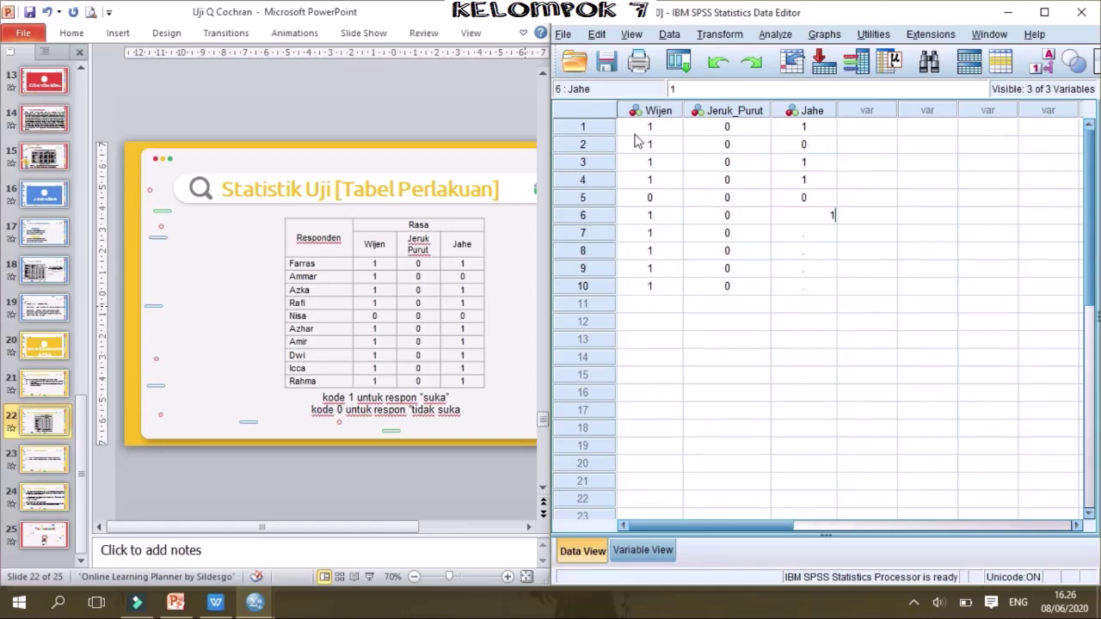
pyautogui.press('Return')
pyautogui.write('1')
pyautogui.press('Return')
pyautogui.write('1')
pyautogui.press('Return')
pyautogui.write('1')
pyautogui.press('Return')
pyautogui.write('1')
pyautogui.click(852, 302)
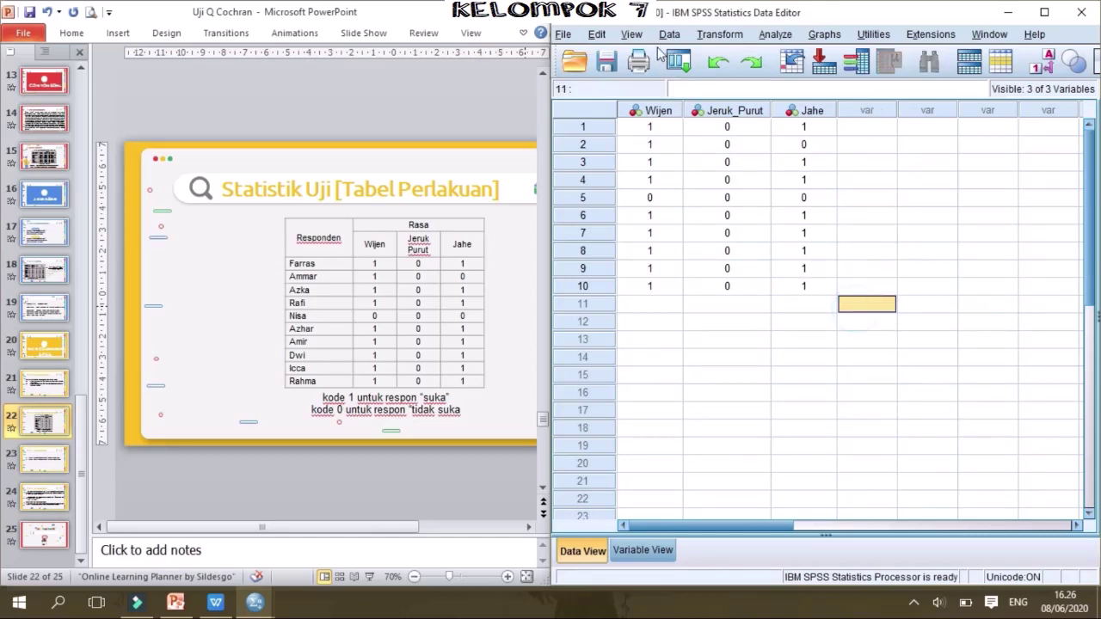
# Maximize the Data Editor window and review the variable definitions before returning to the data sheet.
pyautogui.click(1044, 14)
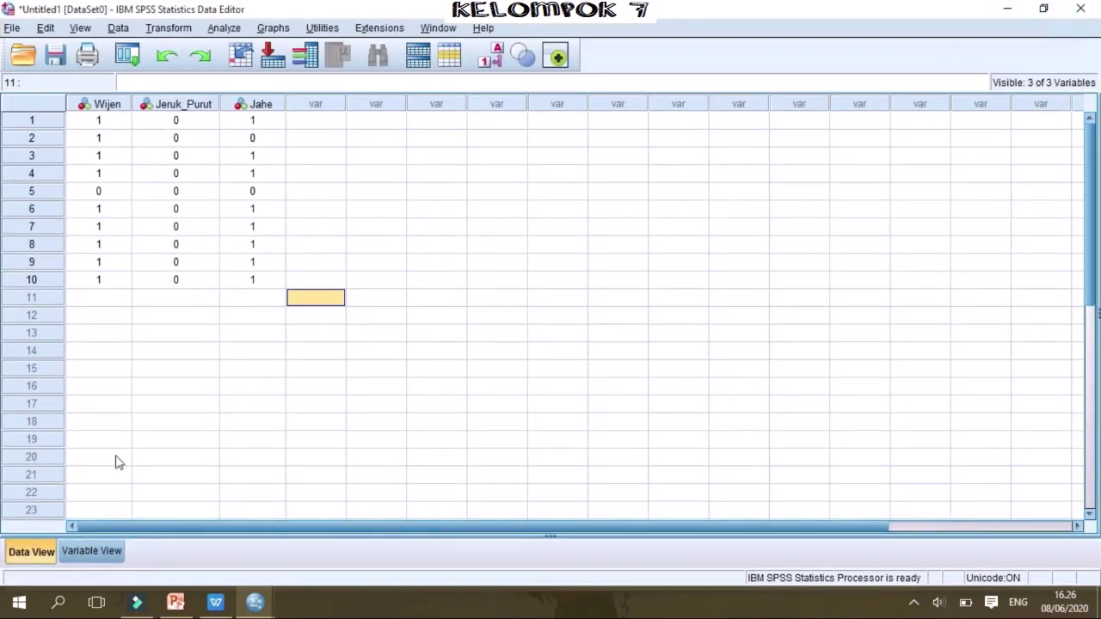
pyautogui.click(78, 555)
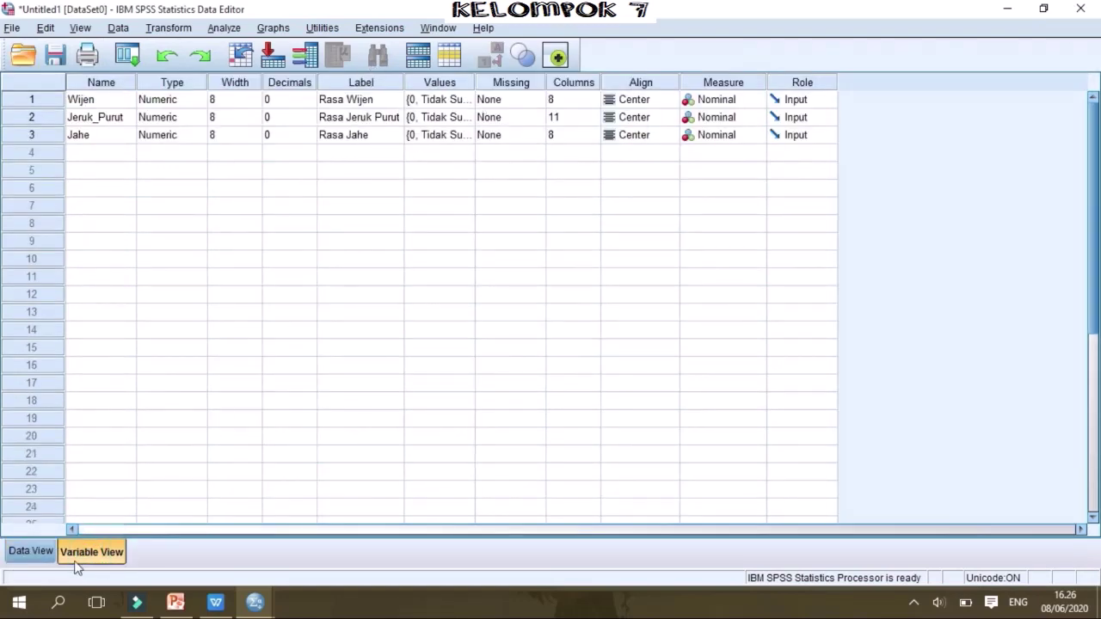
pyautogui.click(31, 555)
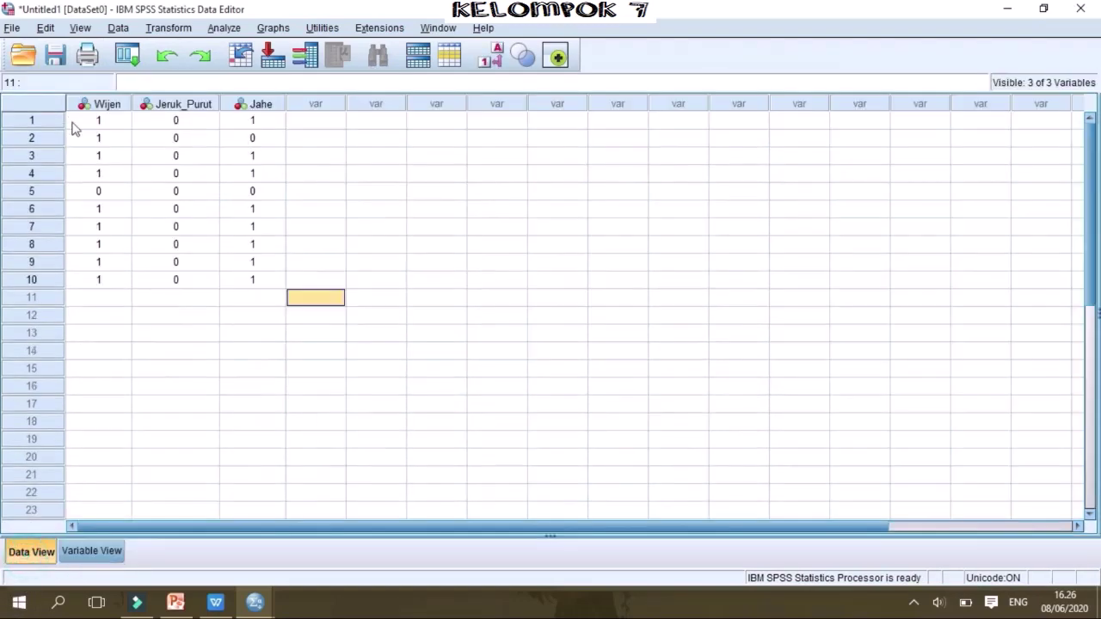
# Show the value labels in the data sheet to check the coding, and switch back to numeric codes.
pyautogui.click(79, 28)
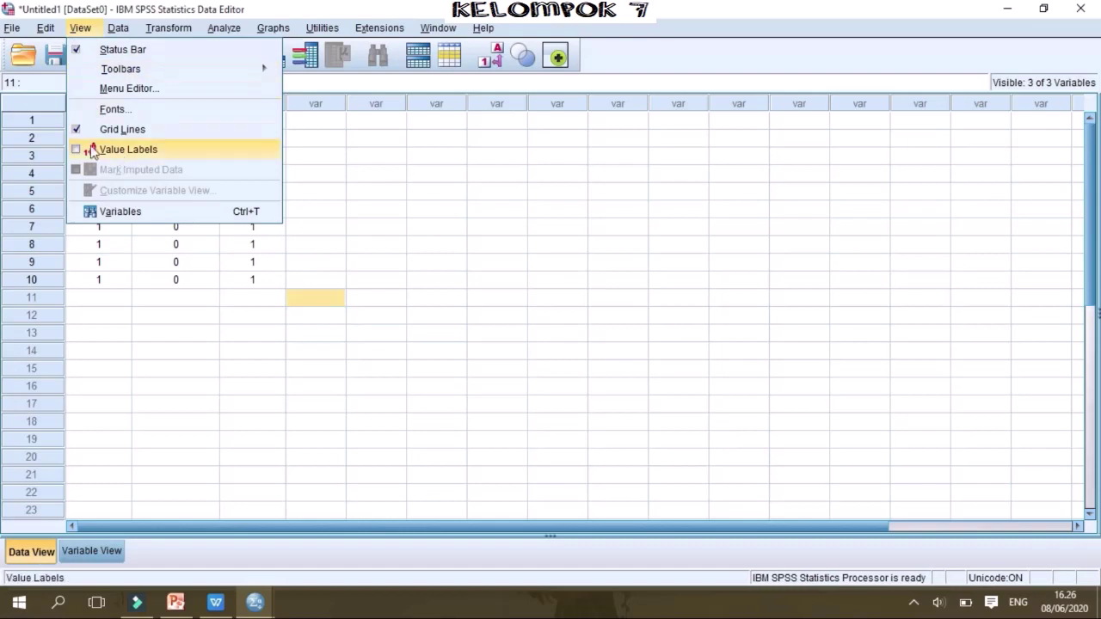
pyautogui.click(120, 150)
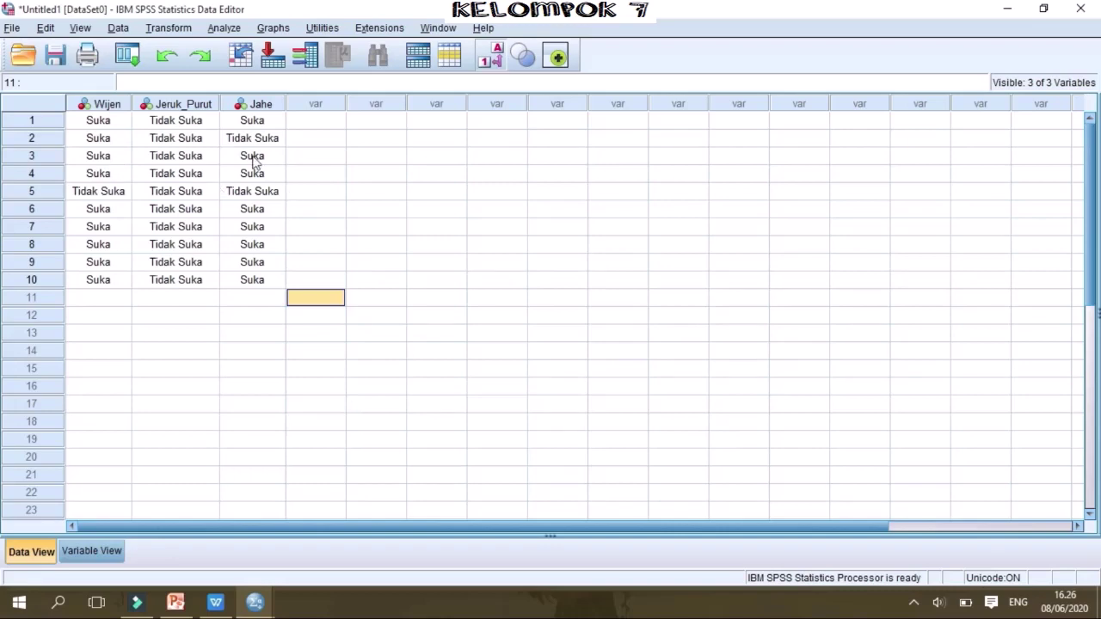
pyautogui.click(81, 28)
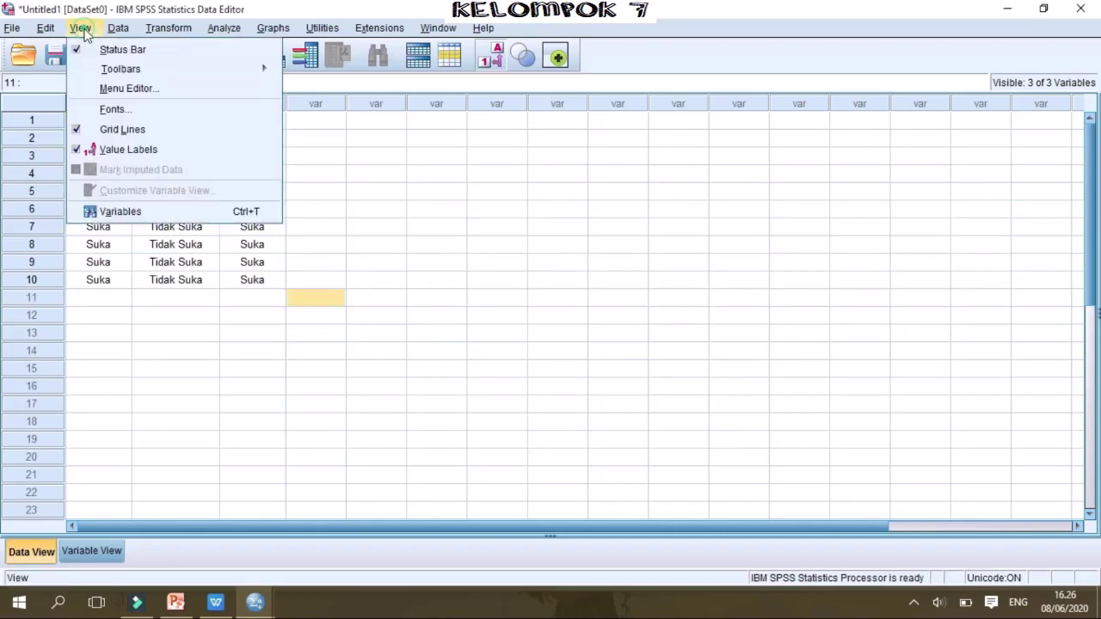
pyautogui.click(78, 154)
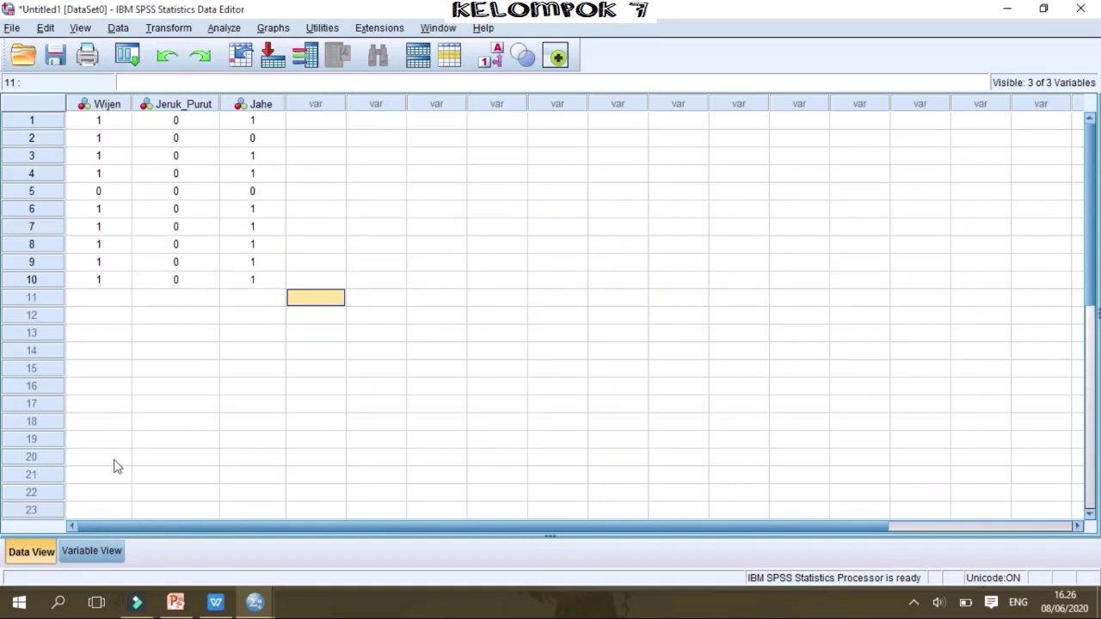
# Start the legacy nonparametric K Related Samples test with Rasa Wijen, Rasa Jeruk Purut and Rasa Jahe as test variables.
pyautogui.click(98, 298)
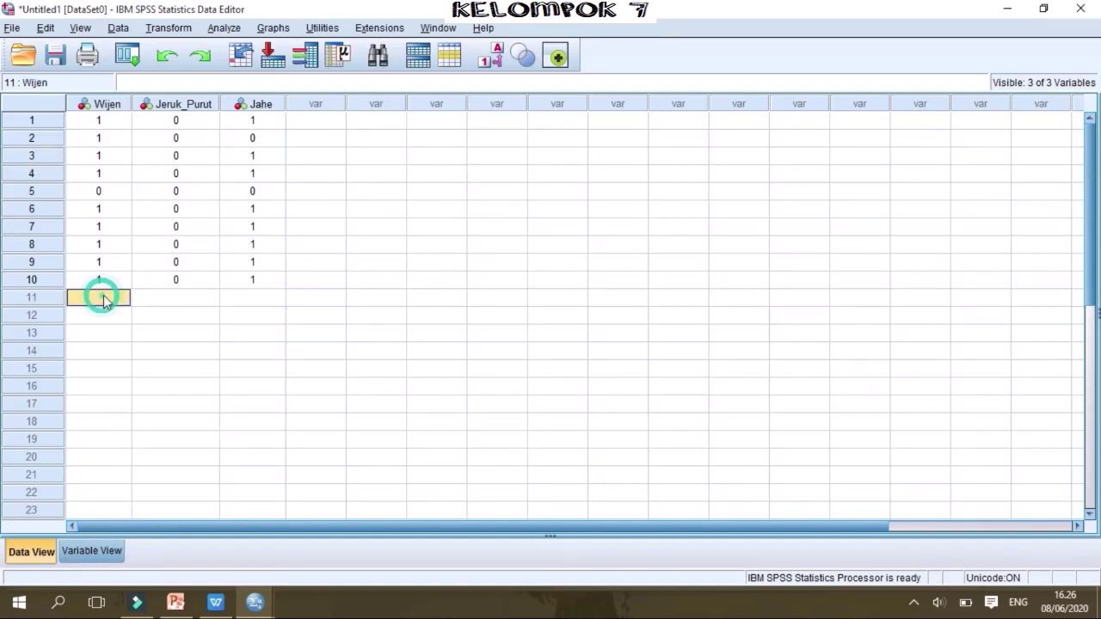
pyautogui.click(229, 30)
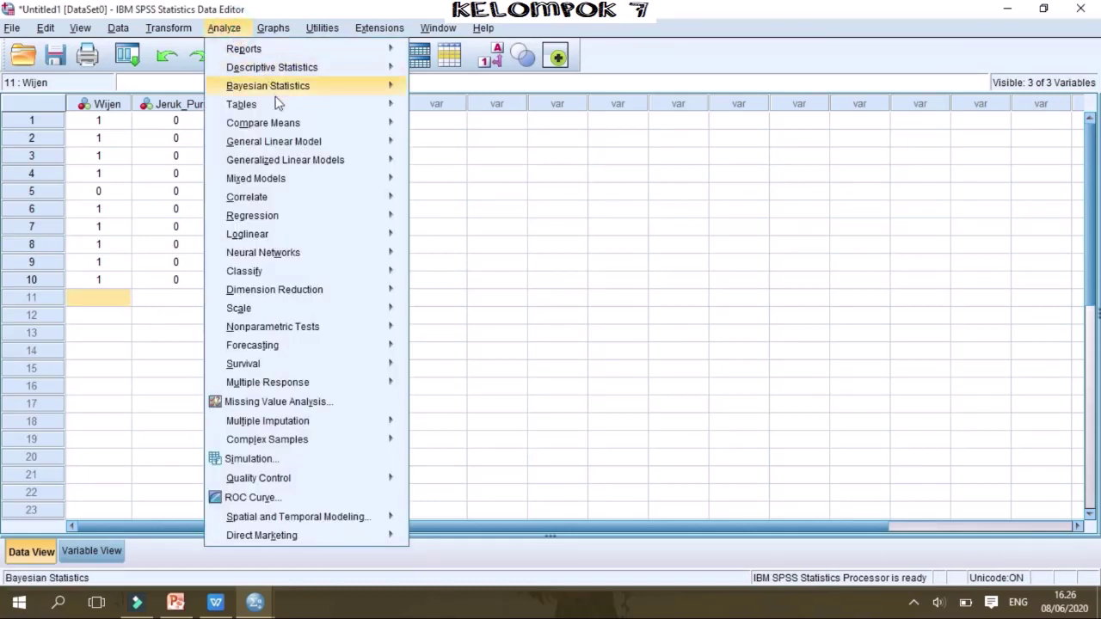
pyautogui.moveTo(335, 326)
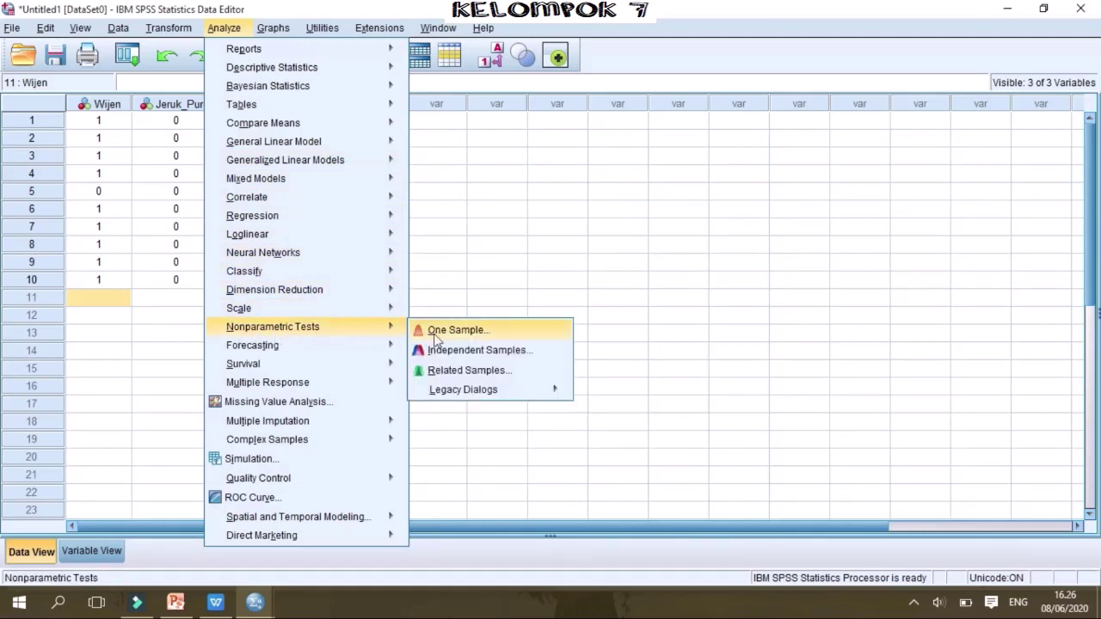
pyautogui.moveTo(547, 398)
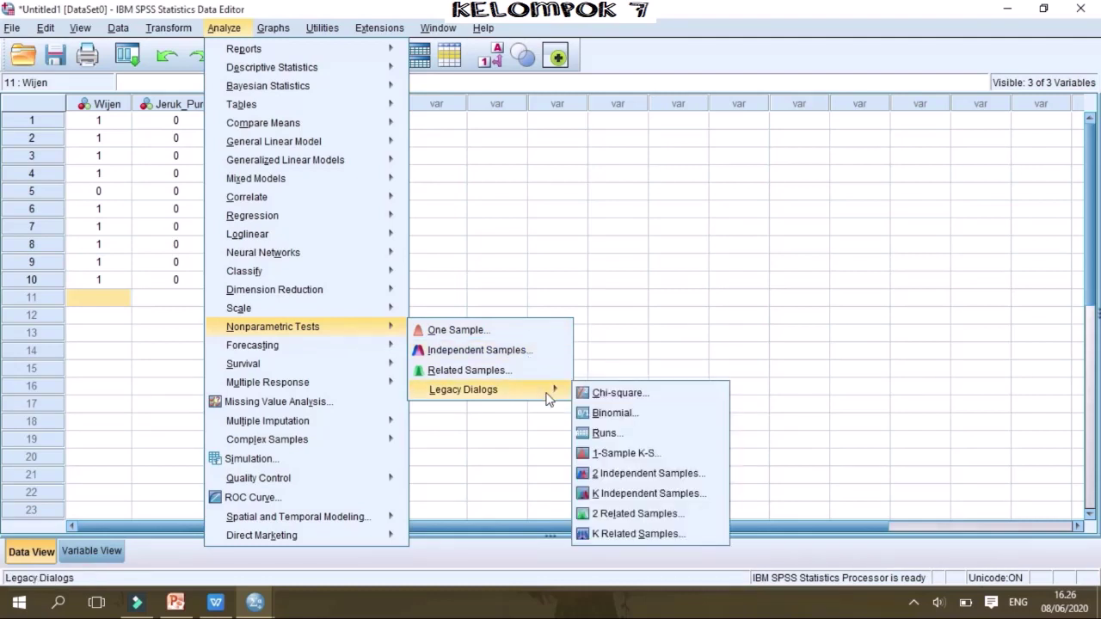
pyautogui.click(626, 535)
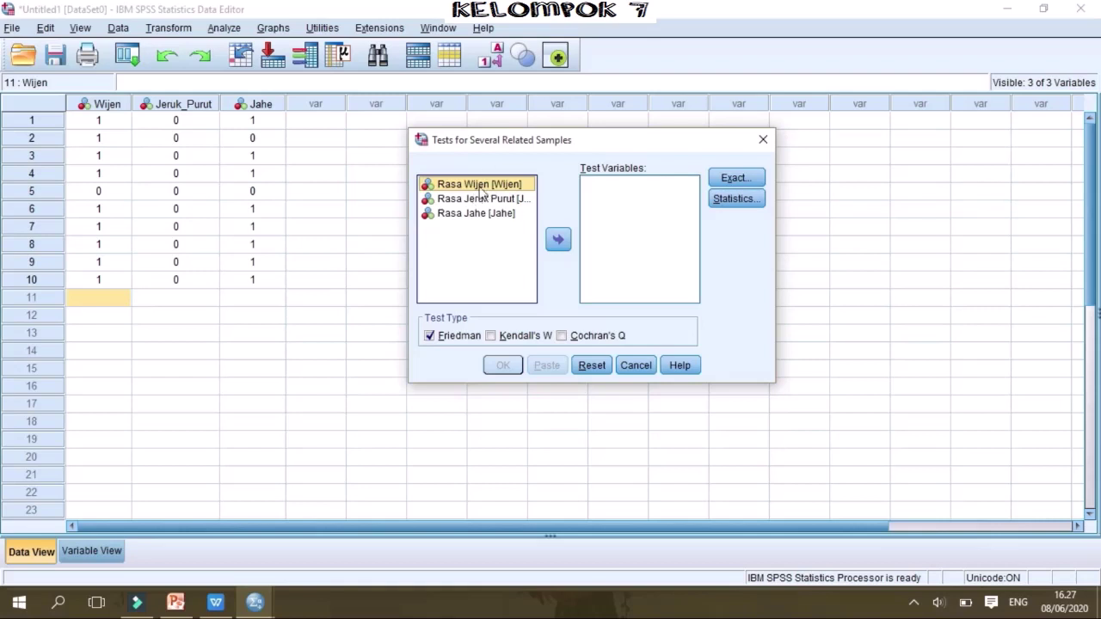
pyautogui.click(558, 239)
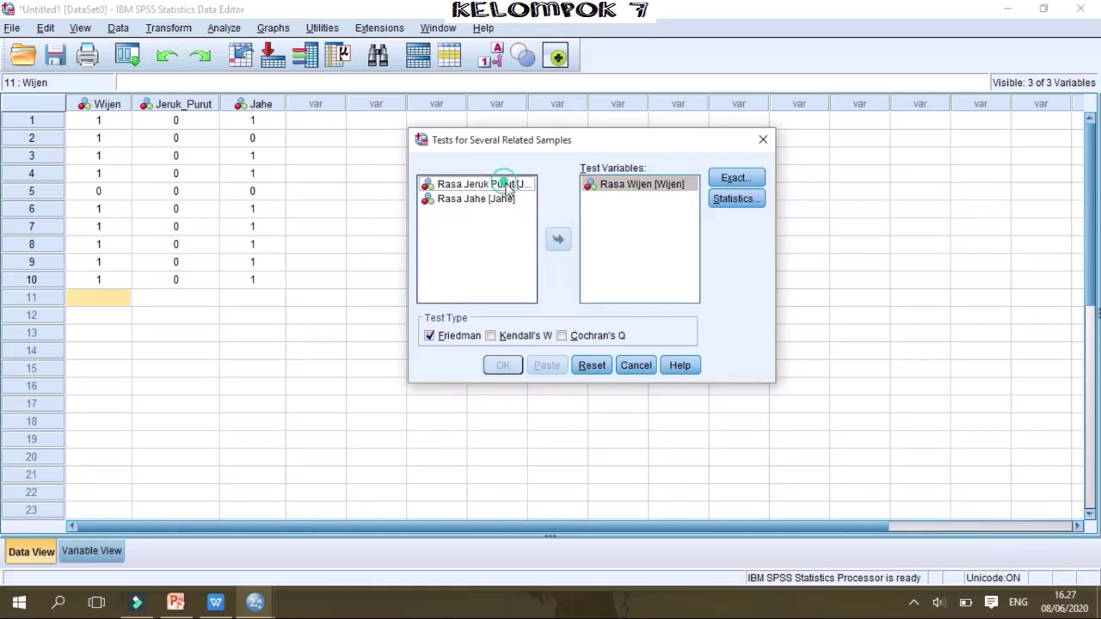
pyautogui.click(557, 241)
pyautogui.click(500, 184)
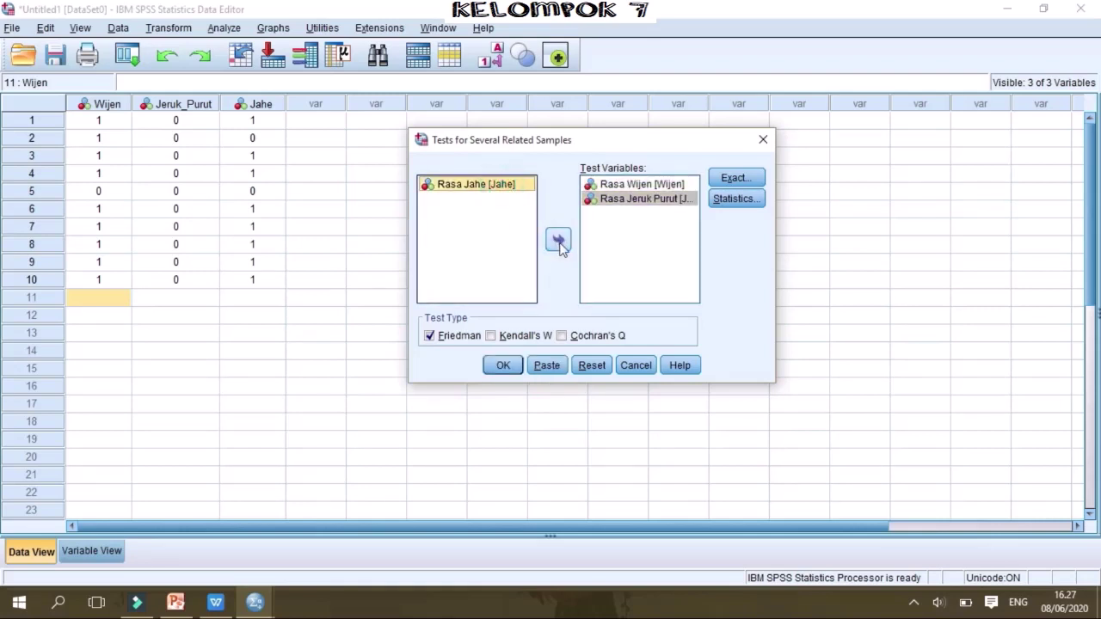
pyautogui.click(558, 241)
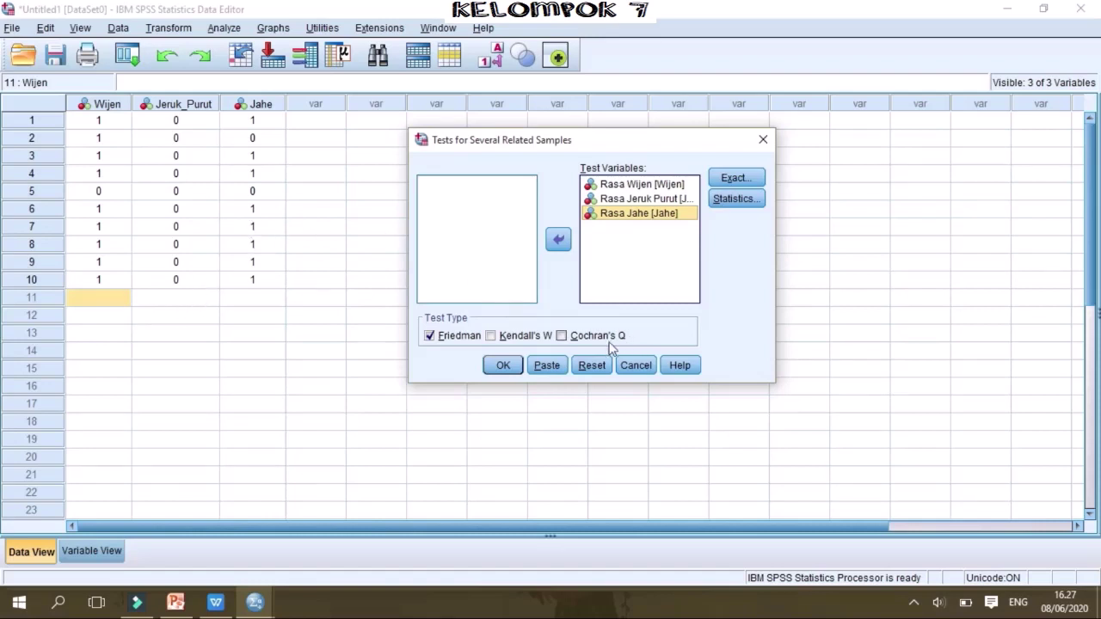
# Choose Cochran's Q as the only test type, without Friedman, and use the Asymptotic only method for the significance.
pyautogui.click(562, 335)
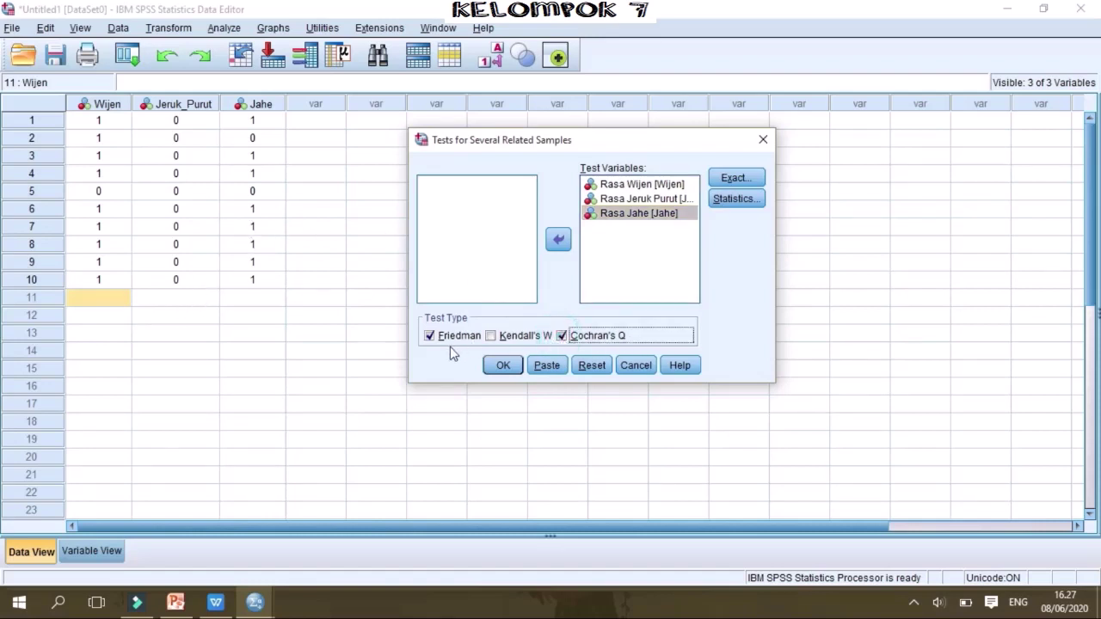
pyautogui.click(428, 336)
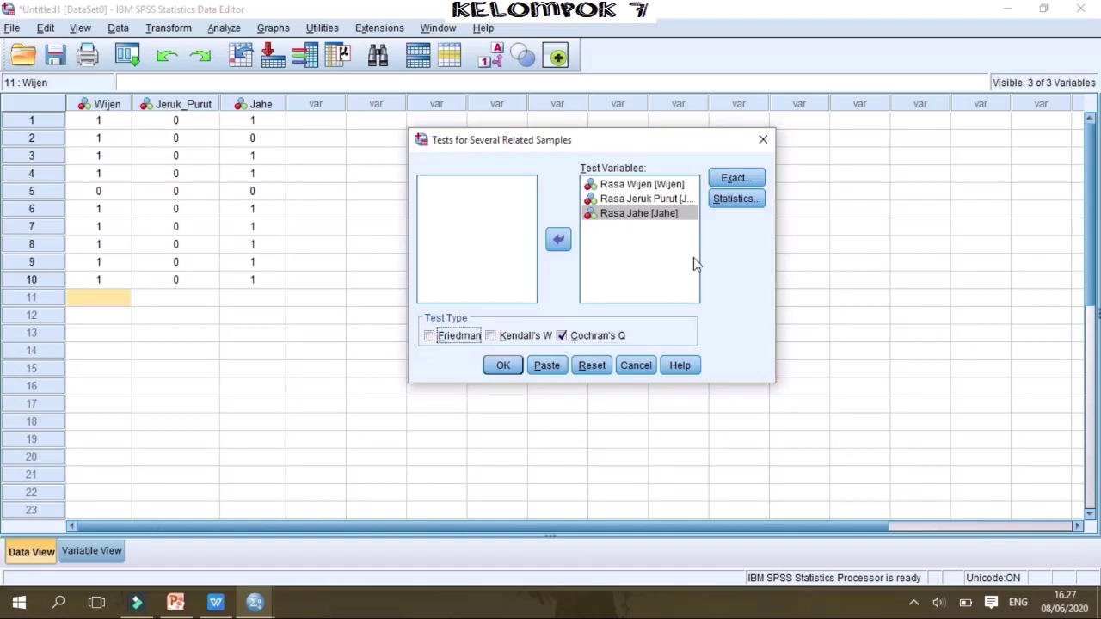
pyautogui.click(736, 179)
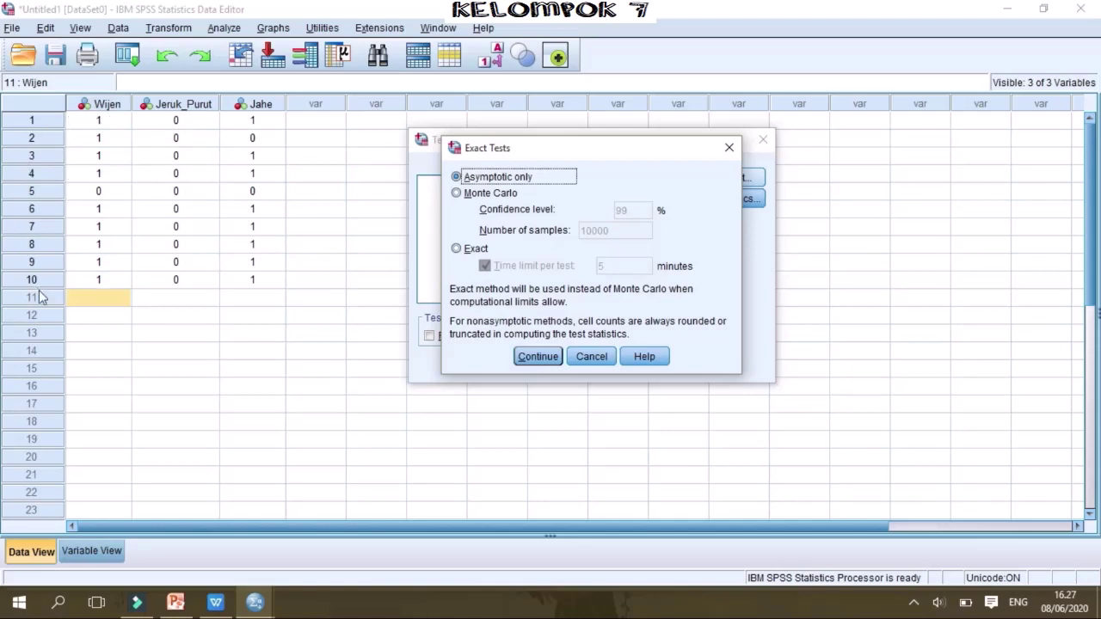
pyautogui.click(483, 196)
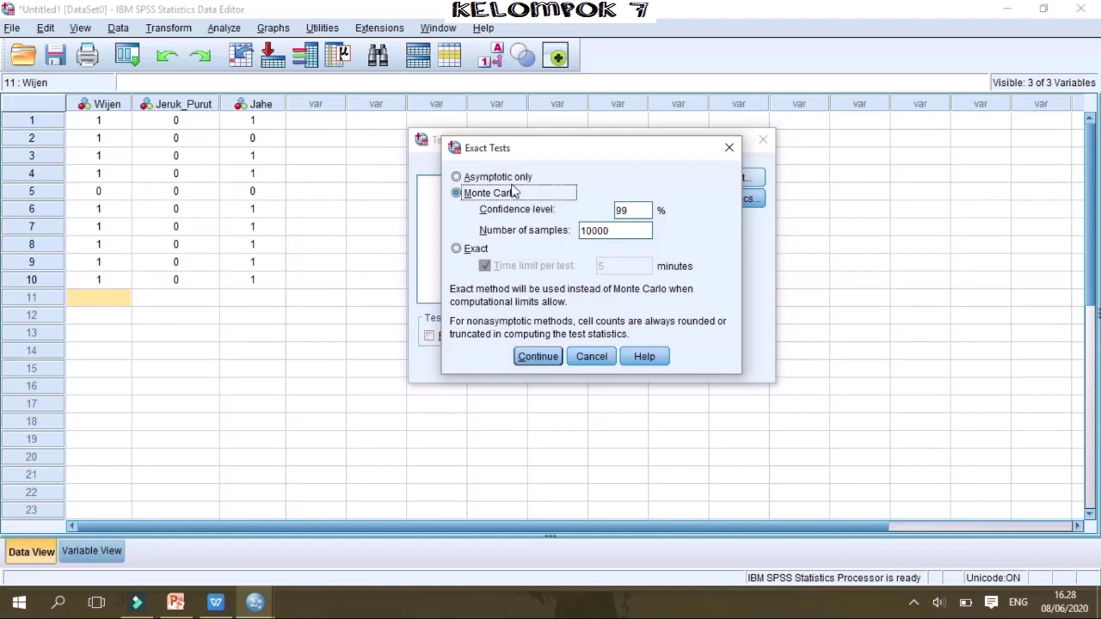
pyautogui.click(465, 178)
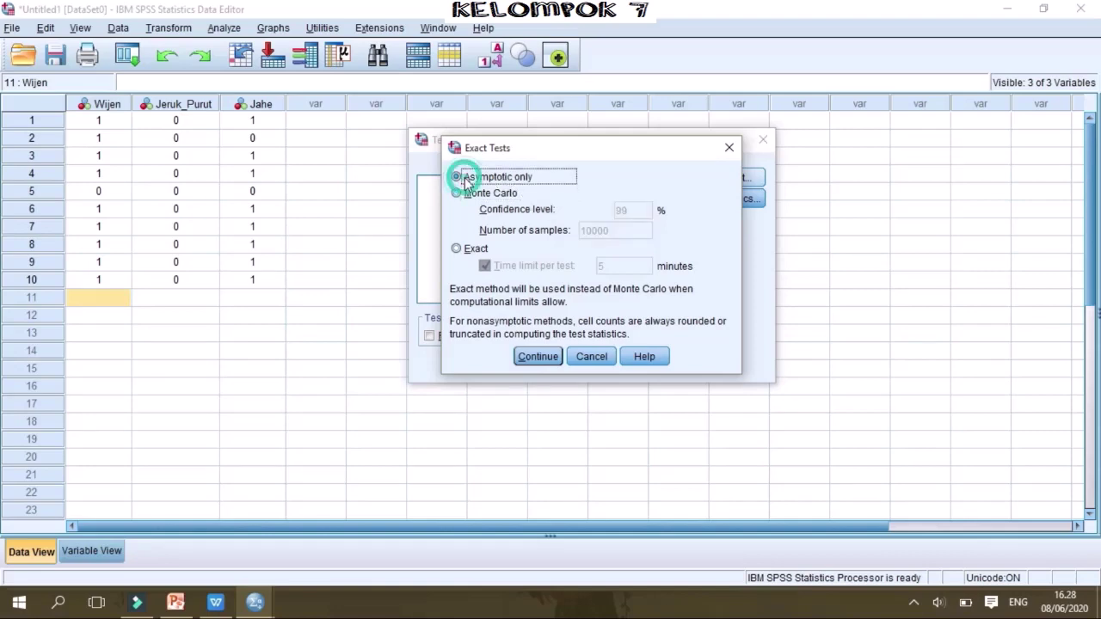
pyautogui.click(538, 357)
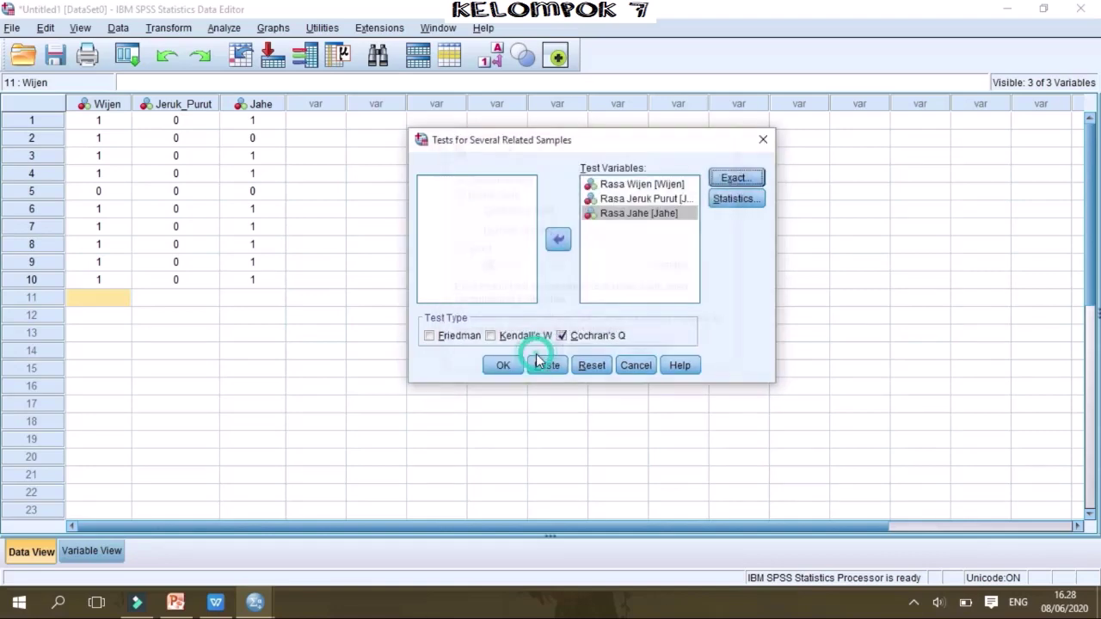
# Review the optional statistics without selecting Descriptive or Quartiles, and run the Cochran's Q test.
pyautogui.click(726, 201)
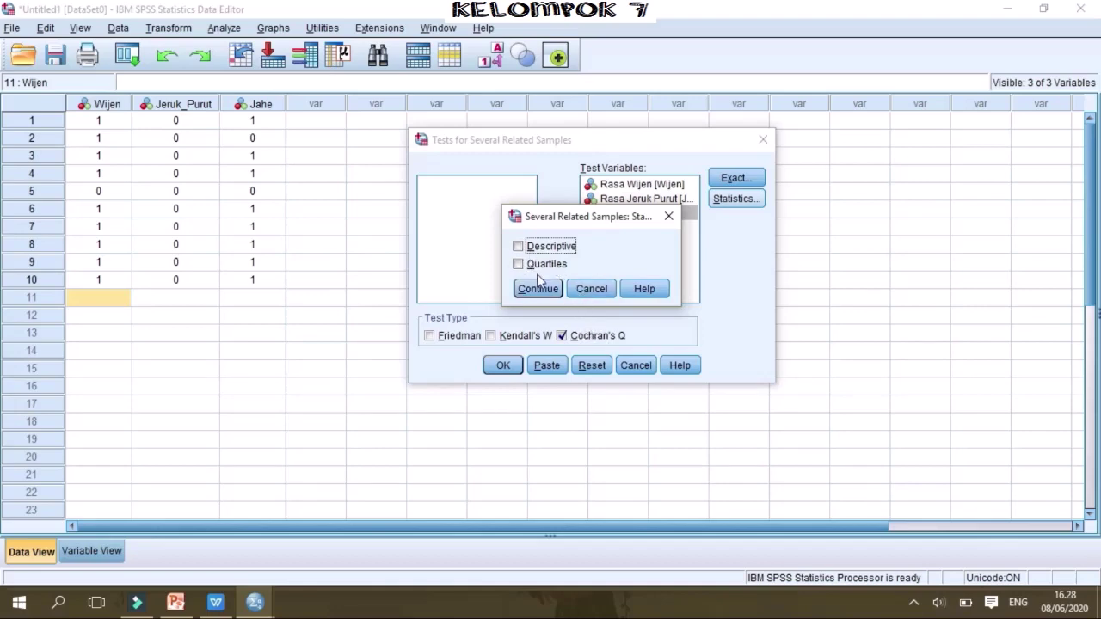
pyautogui.click(588, 290)
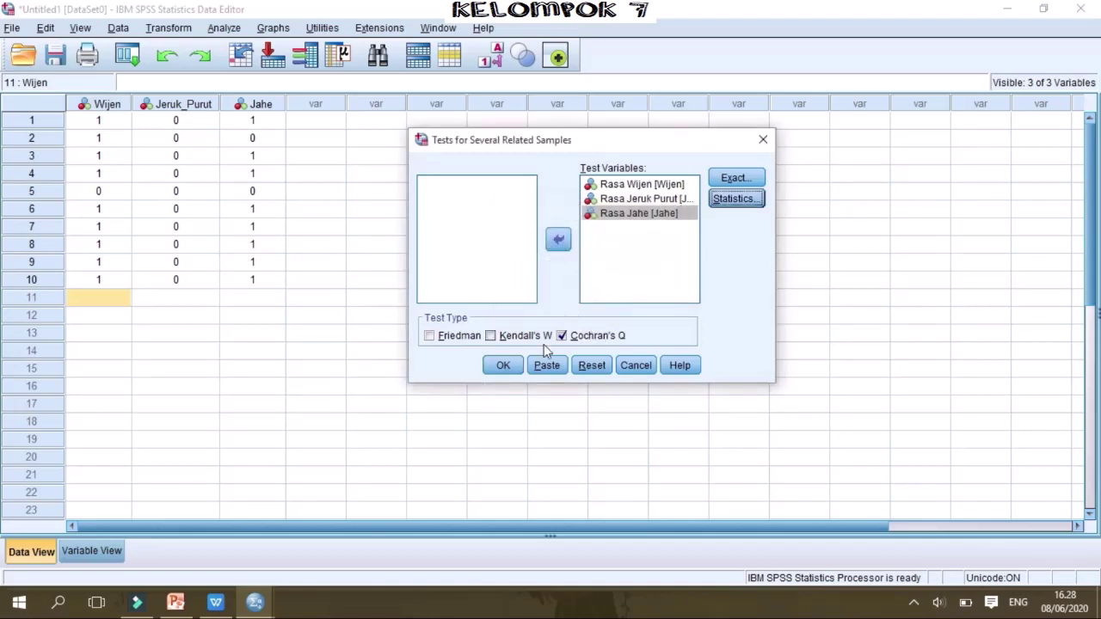
pyautogui.click(504, 365)
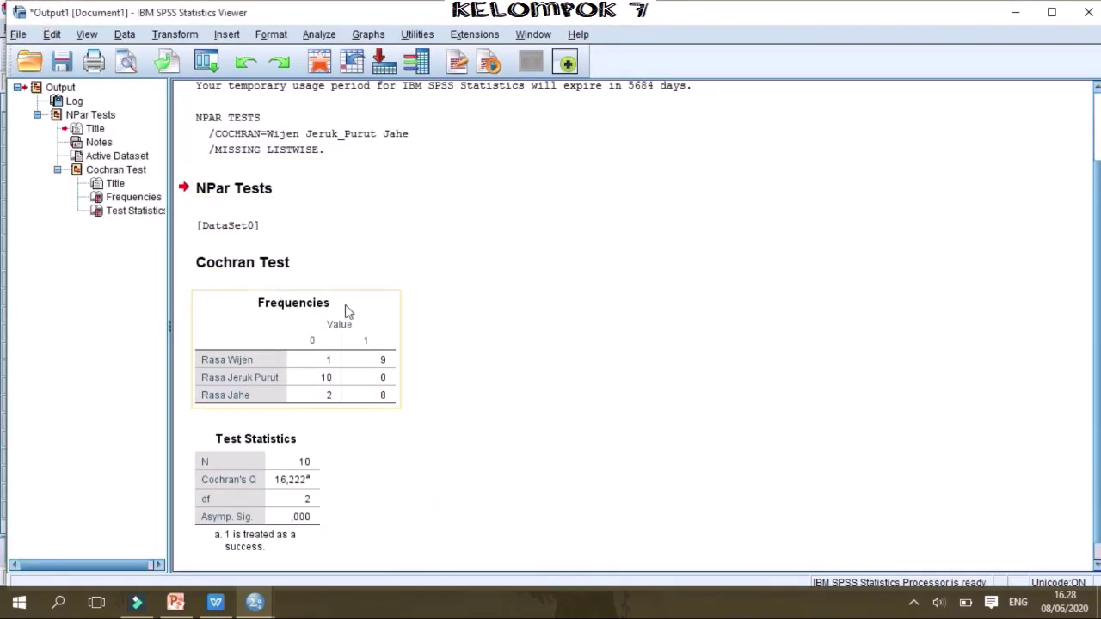
# Examine the Frequencies and Test Statistics tables in the Cochran Test output.
pyautogui.scroll(-1, 370, 323)
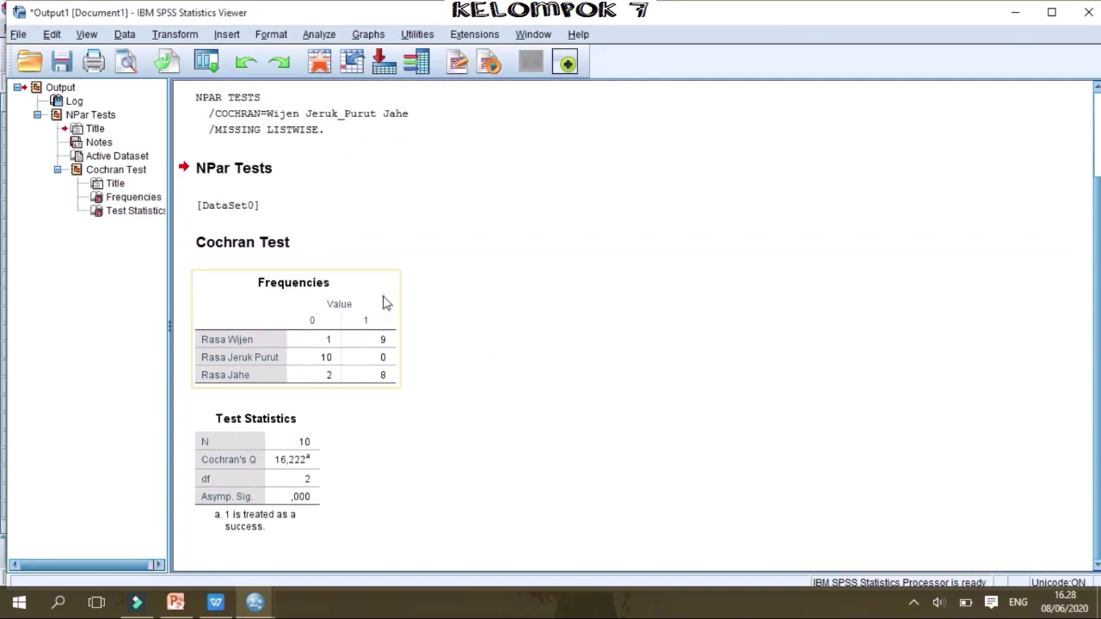
pyautogui.click(384, 302)
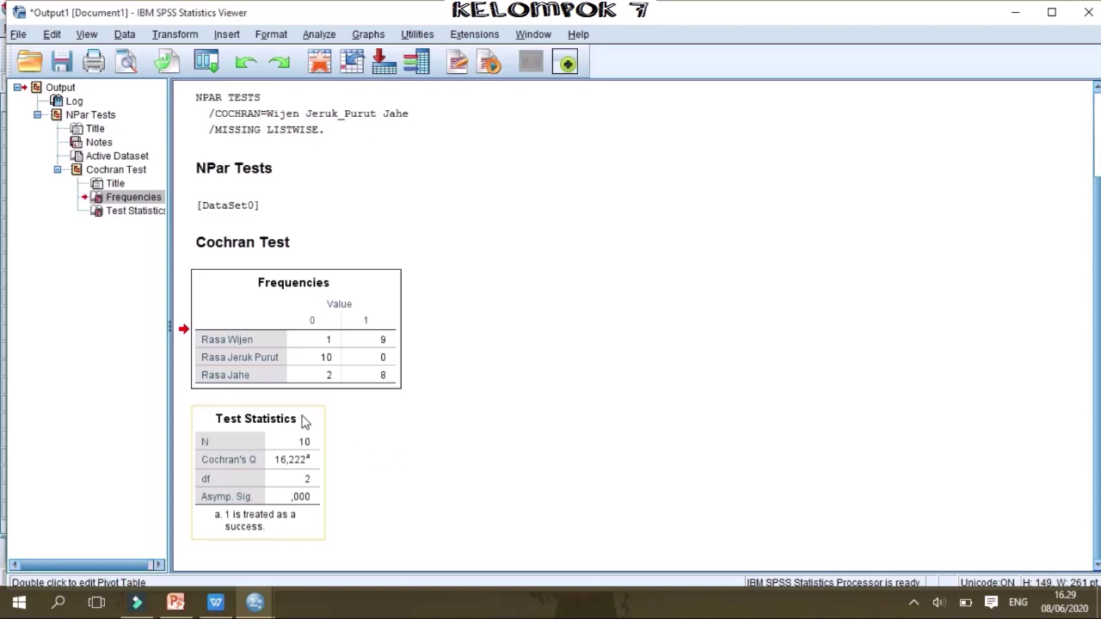
pyautogui.click(303, 420)
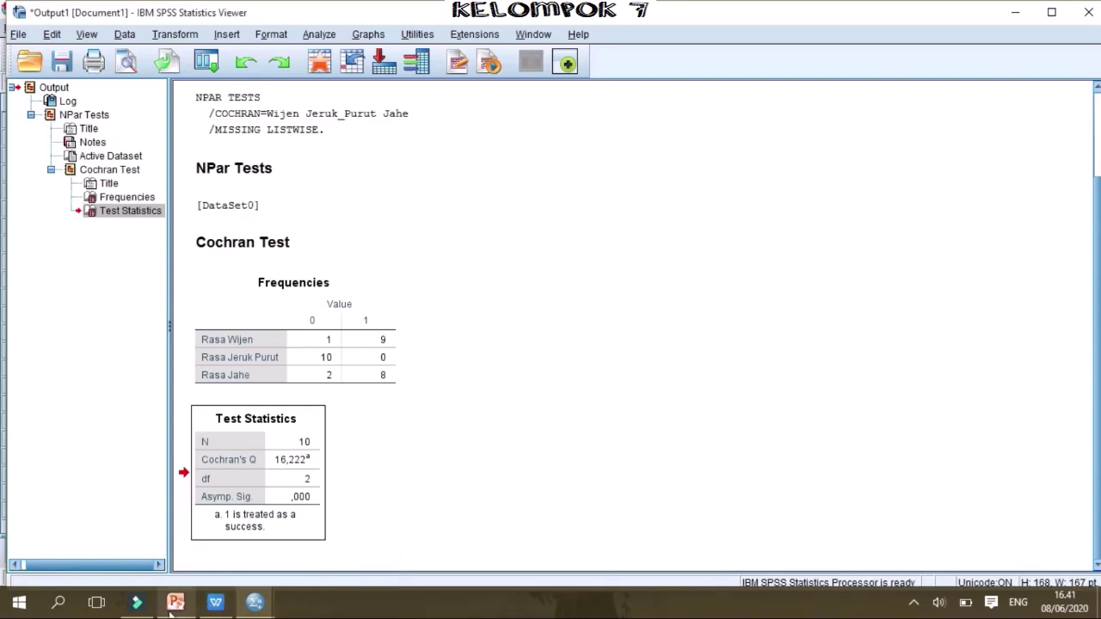
# Switch to PowerPoint, present from the Statistik Uji [Tabel Perlakuan] slide and advance to the Kriteria Pengujian slide.
pyautogui.click(174, 604)
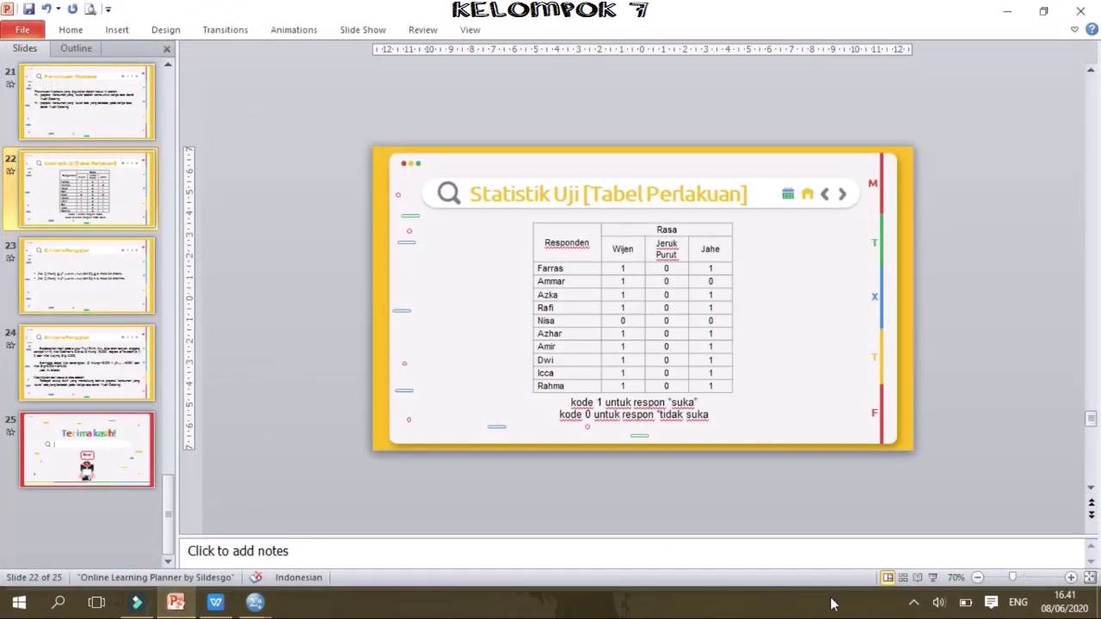
pyautogui.click(933, 577)
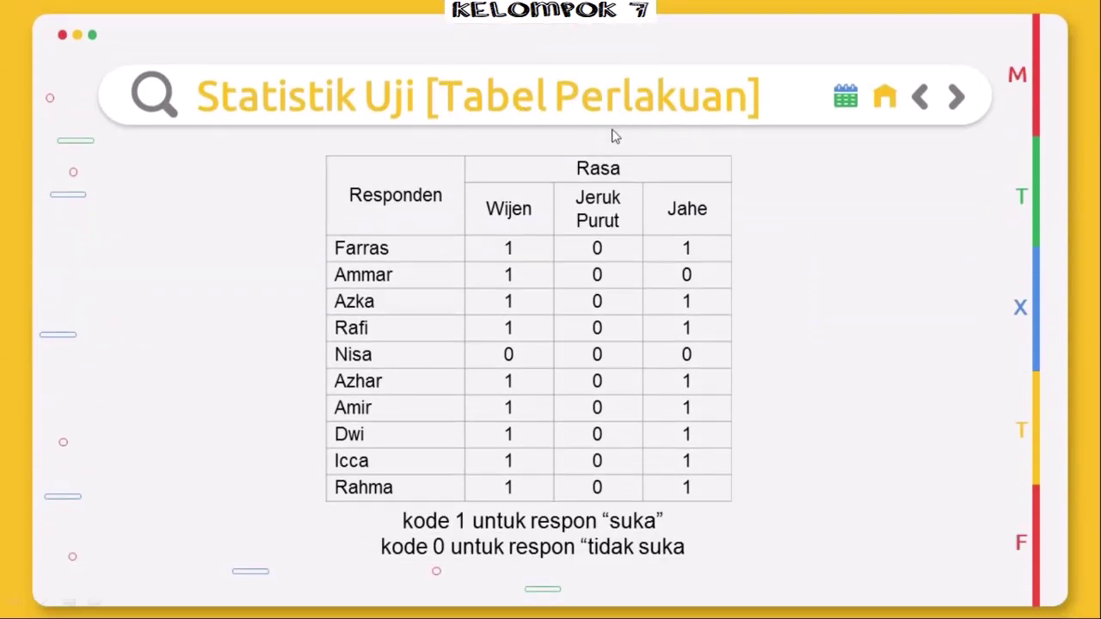
pyautogui.click(668, 152)
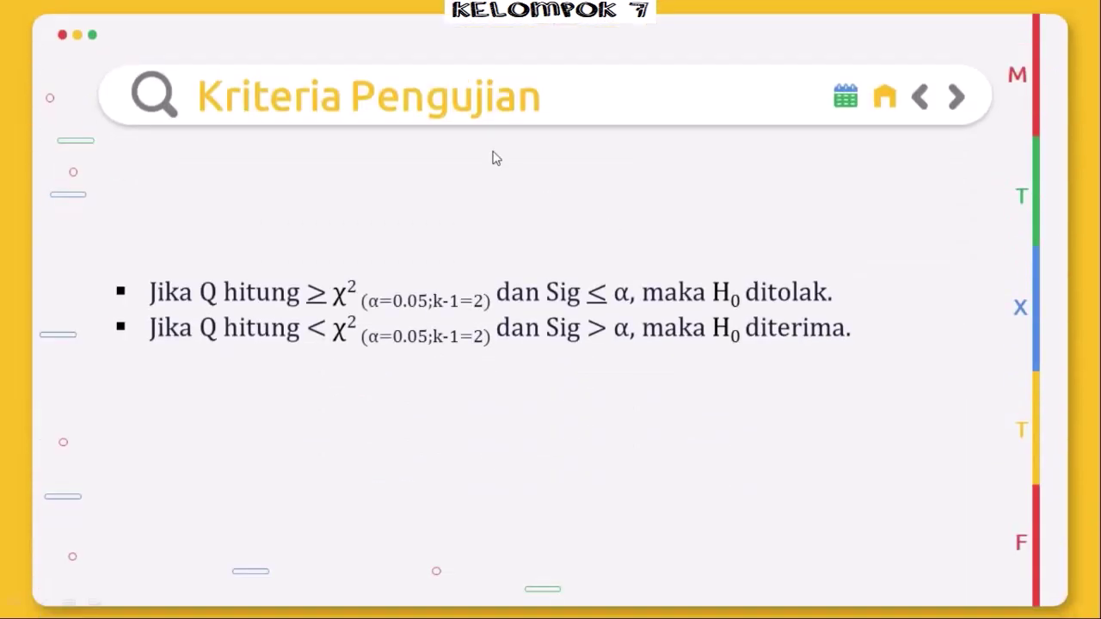